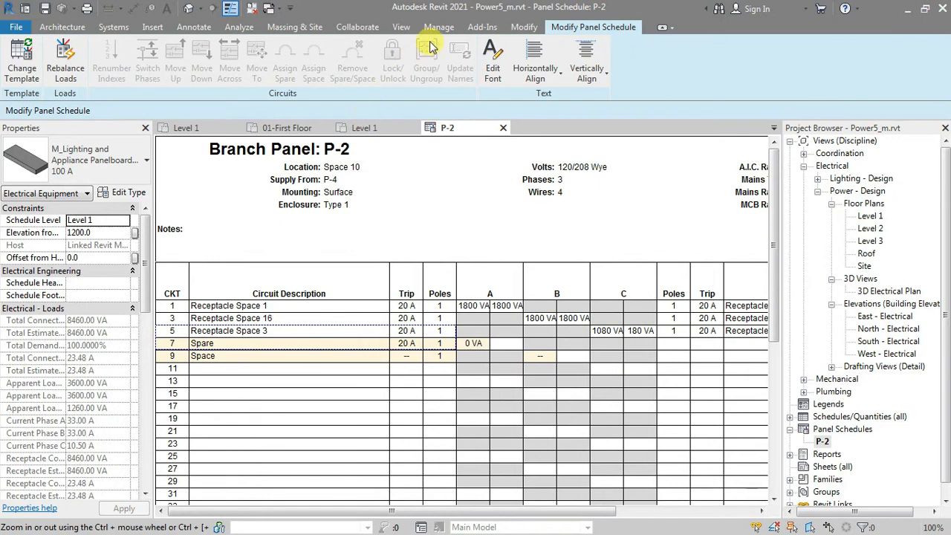
Step: Duplicate the default Branch Panel schedule template as Branch Panel1, keeping the two-column, circuits-across configuration
{"action": "left_click", "coordinate": [438, 28]}
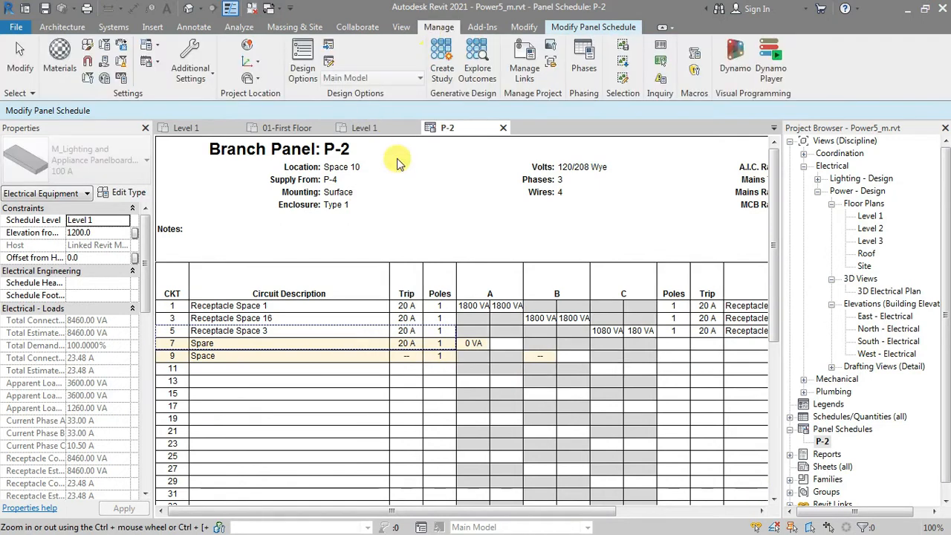
{"action": "left_click", "coordinate": [150, 62]}
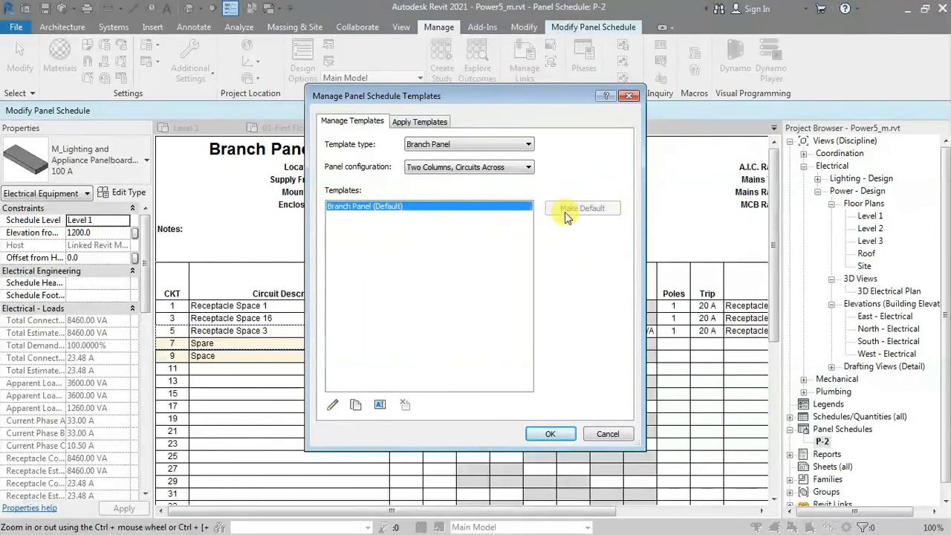
{"action": "left_click", "coordinate": [356, 406]}
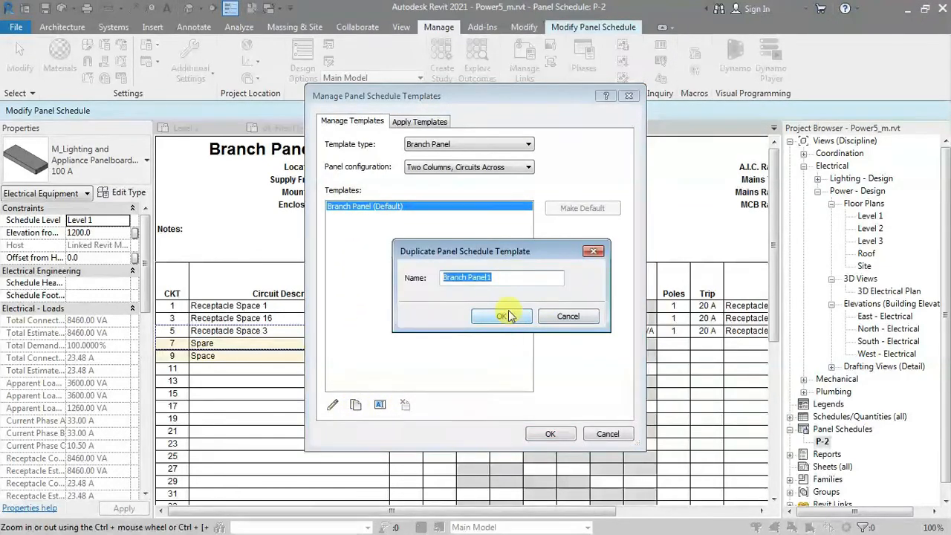
{"action": "left_click", "coordinate": [510, 326]}
Step: Open the Branch Panel1 schedule template for editing
{"action": "left_click", "coordinate": [372, 207]}
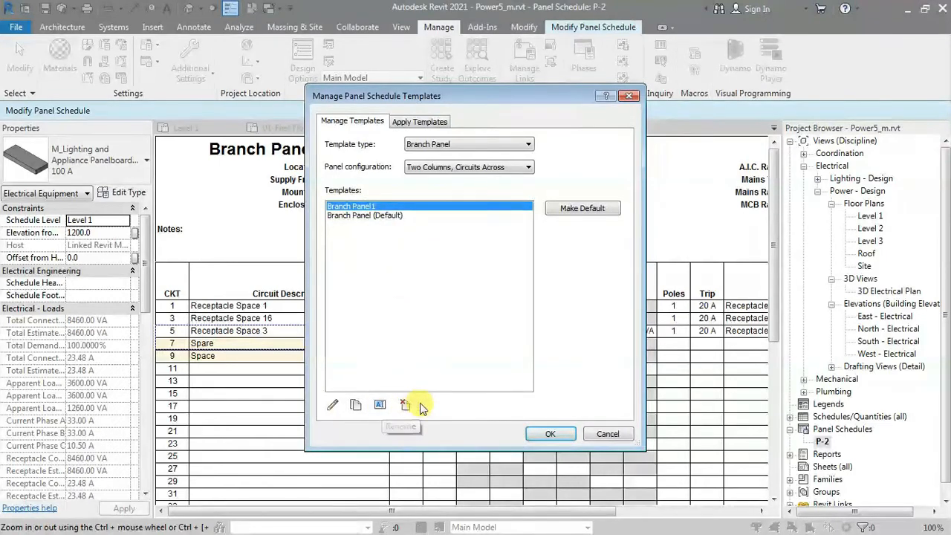
{"action": "left_click", "coordinate": [386, 217]}
{"action": "left_click", "coordinate": [381, 207]}
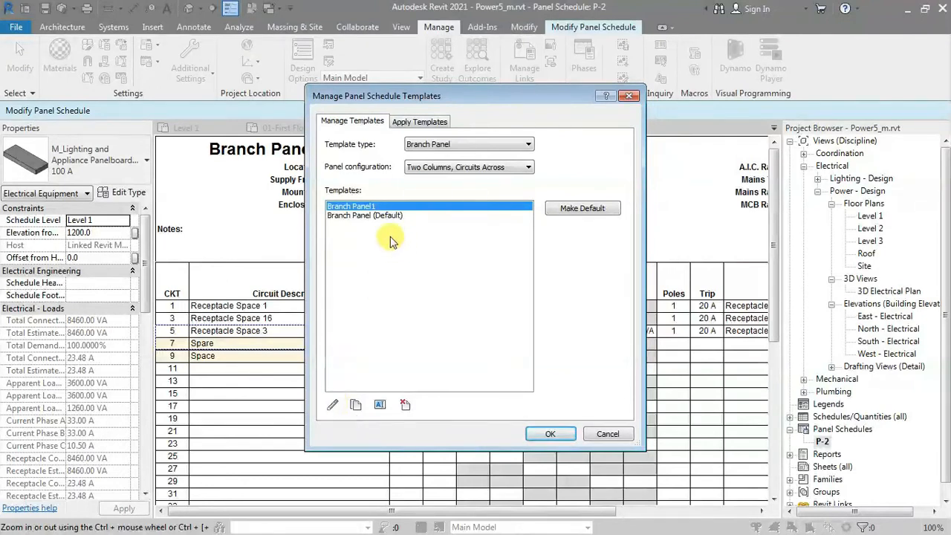
{"action": "left_click", "coordinate": [333, 405]}
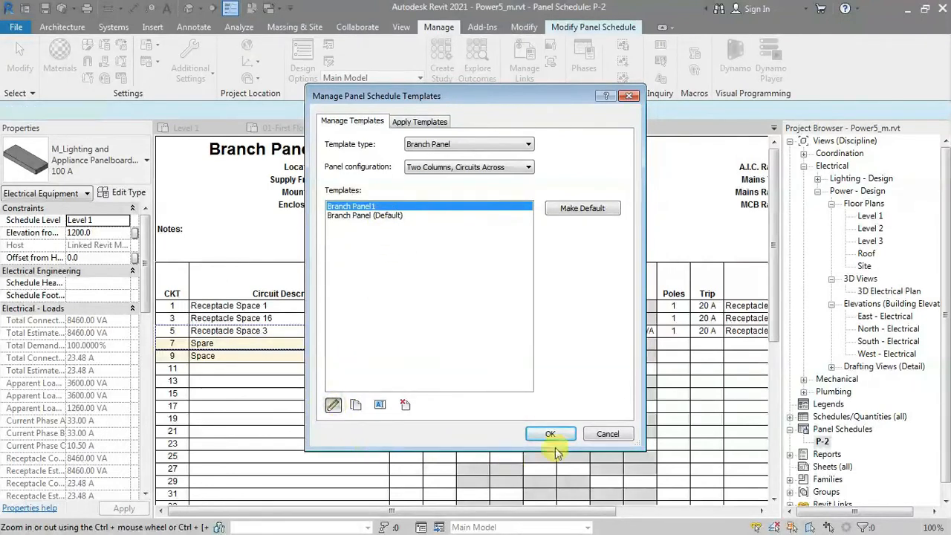
{"action": "left_click", "coordinate": [551, 433]}
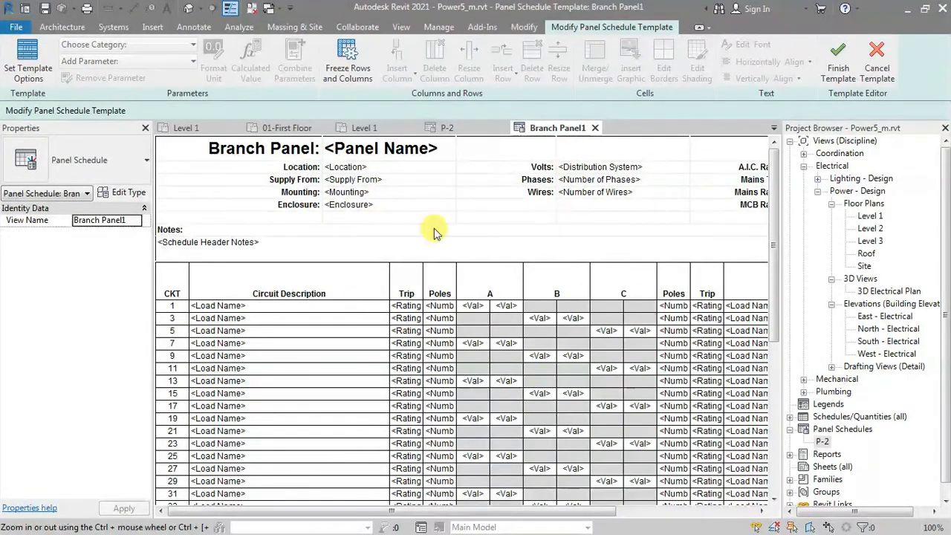
Step: Set the template's total width to 200 mm and check the resulting circuit table
{"action": "mouse_move", "coordinate": [520, 511]}
{"action": "left_mouse_down"}
{"action": "mouse_move", "coordinate": [666, 516]}
{"action": "mouse_move", "coordinate": [506, 513]}
{"action": "left_mouse_up"}
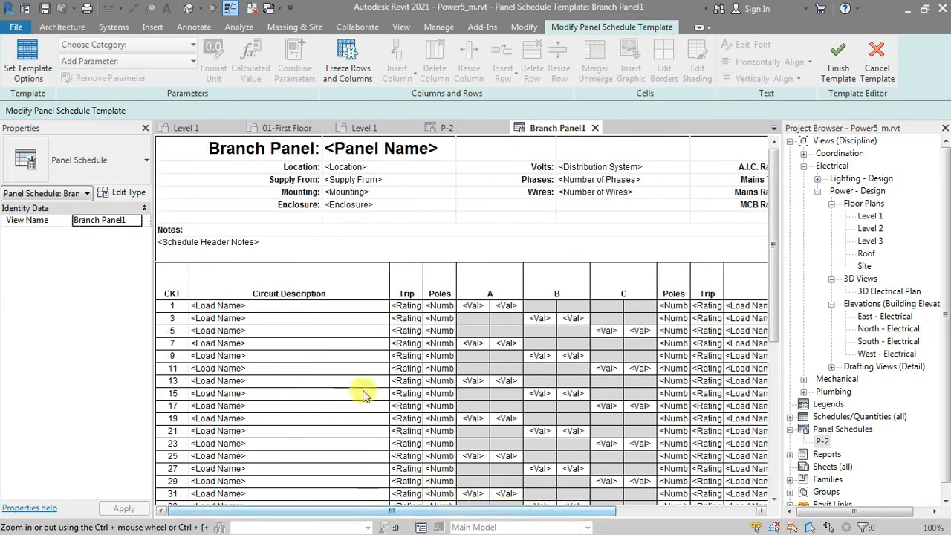
{"action": "left_click", "coordinate": [28, 75]}
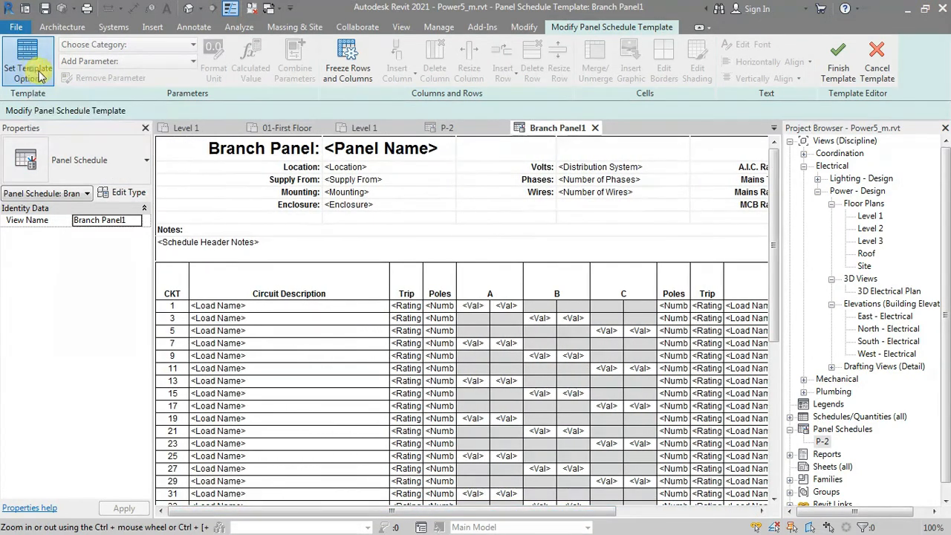
{"action": "left_click", "coordinate": [319, 120]}
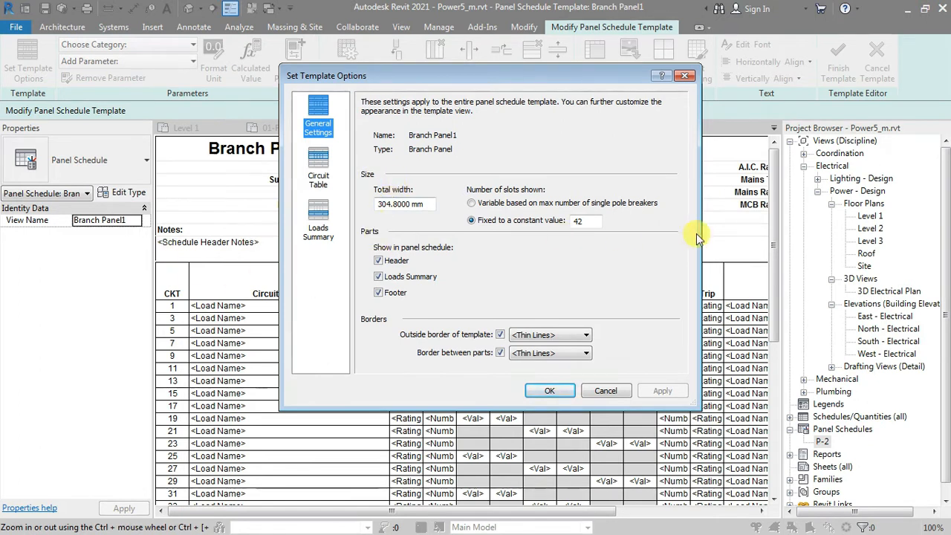
{"action": "left_click", "coordinate": [401, 204]}
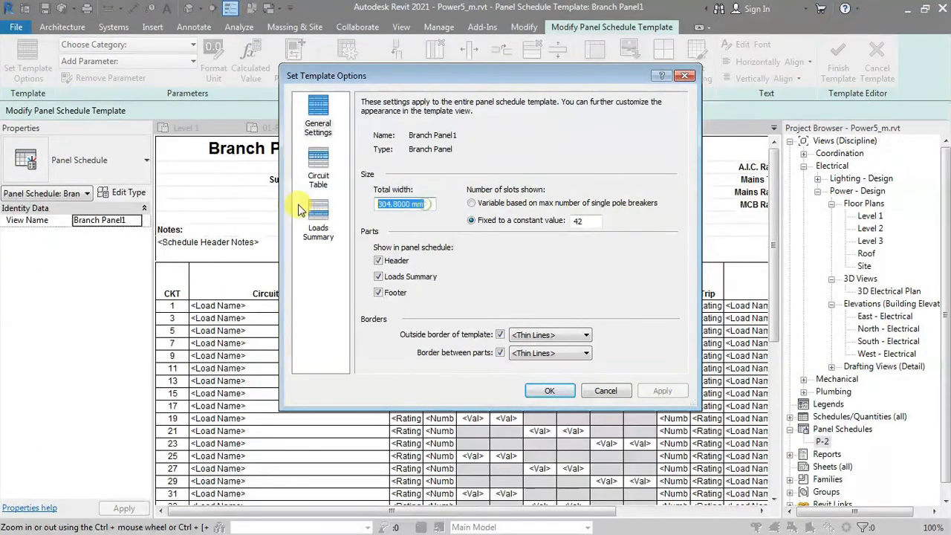
{"action": "type", "text": "200"}
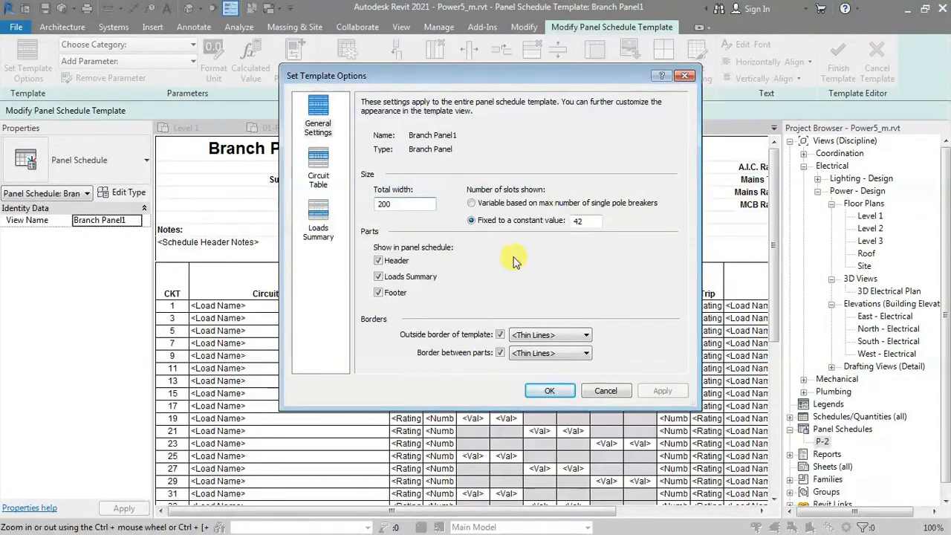
{"action": "left_click", "coordinate": [593, 221]}
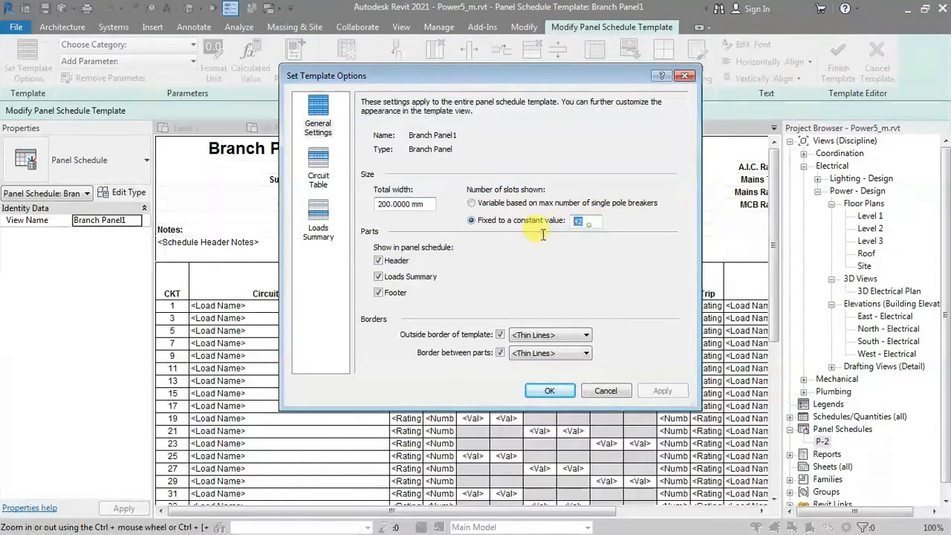
{"action": "left_click", "coordinate": [571, 392]}
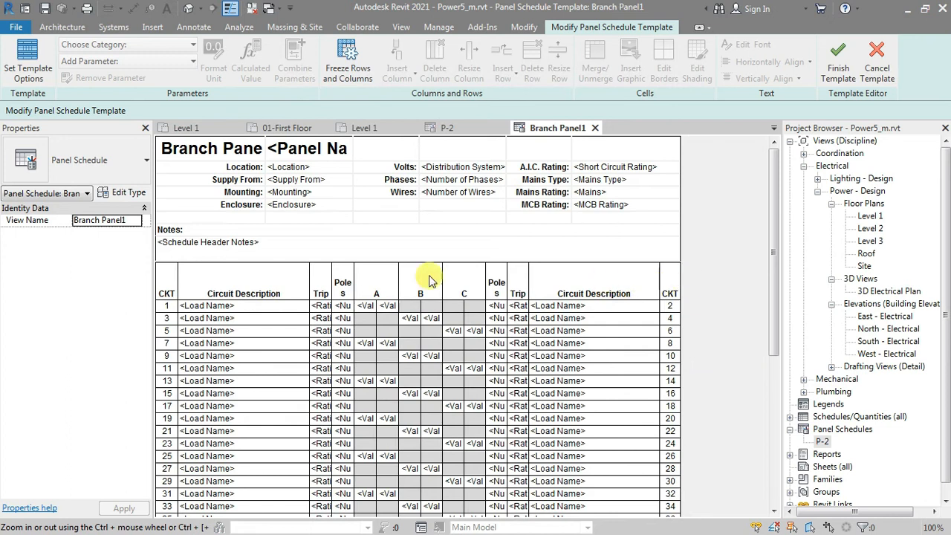
{"action": "left_click_drag", "start_coordinate": [775, 280], "coordinate": [779, 386]}
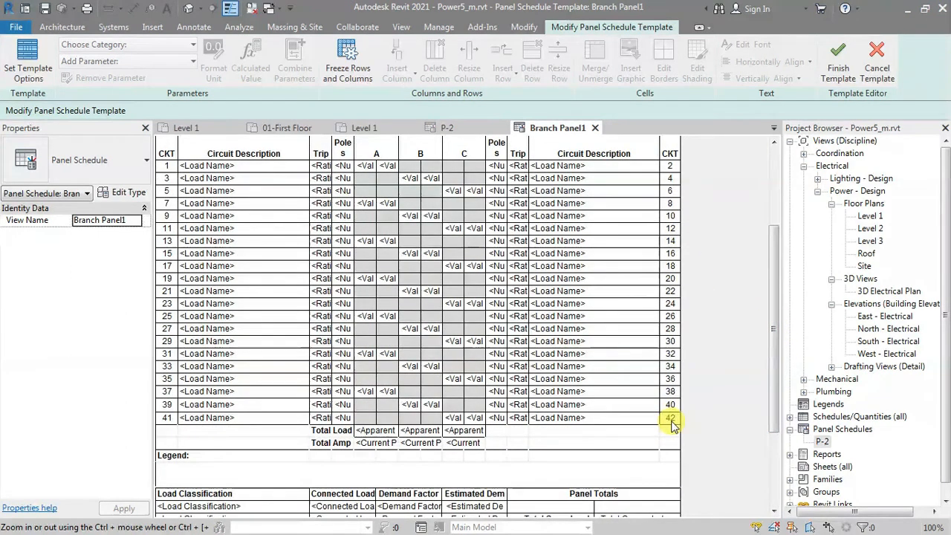
{"action": "left_click_drag", "start_coordinate": [775, 318], "coordinate": [779, 245]}
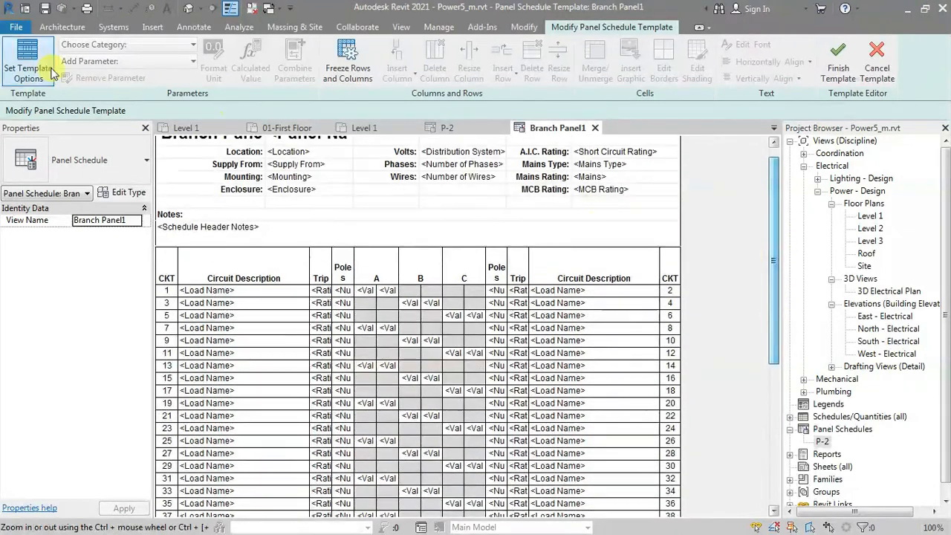
Step: Preview the circuit table's load display formats and one-row circuit numbering, then restore Loads in Split Columns by Phase with that numbering off
{"action": "left_click", "coordinate": [50, 71]}
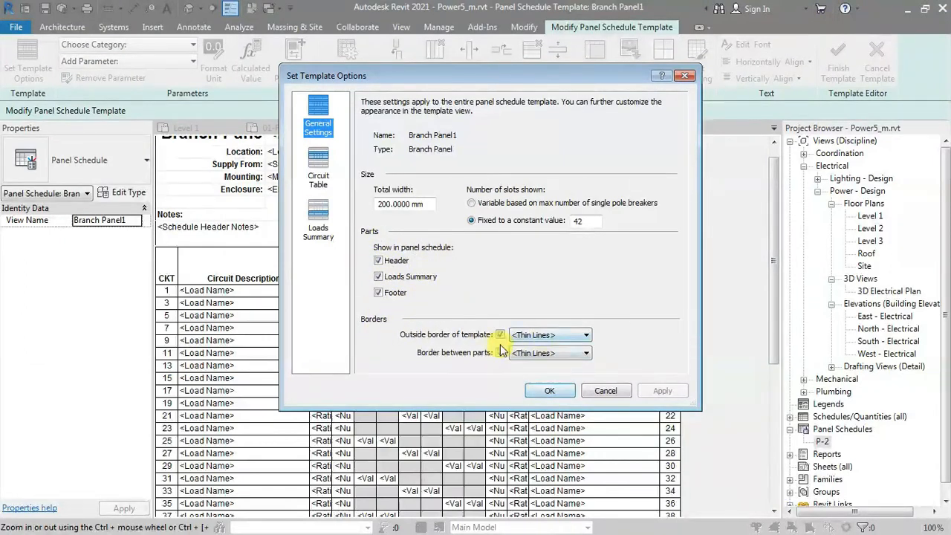
{"action": "left_click", "coordinate": [318, 160]}
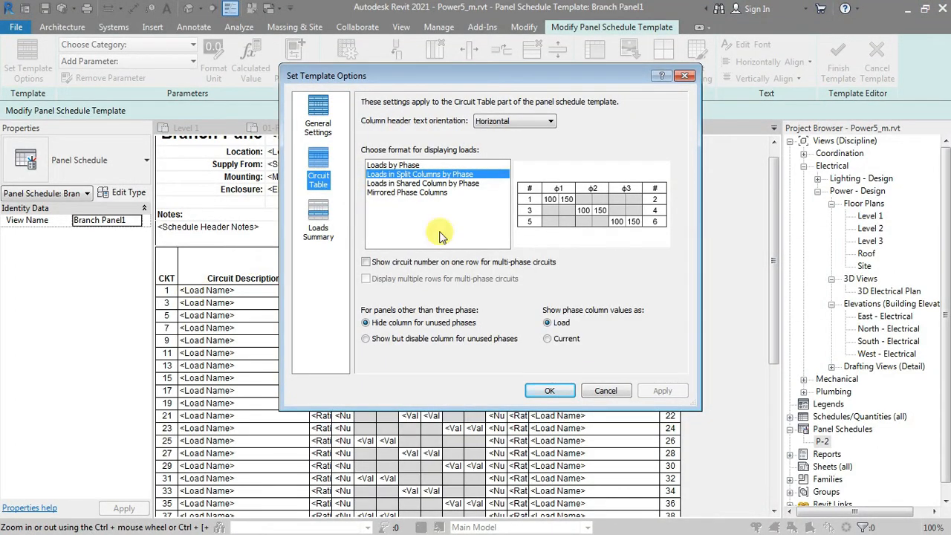
{"action": "left_click", "coordinate": [512, 124]}
{"action": "left_click", "coordinate": [512, 123]}
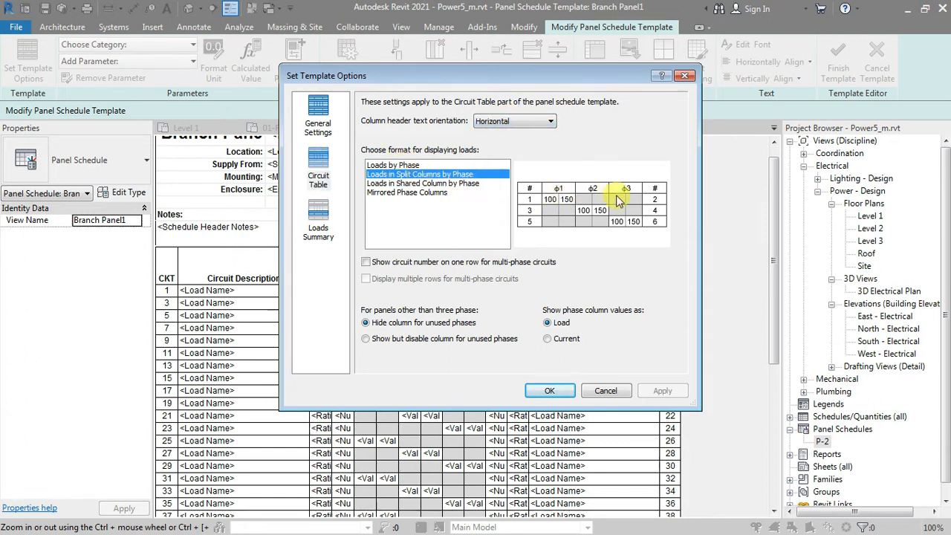
{"action": "left_click_drag", "start_coordinate": [617, 77], "coordinate": [595, 355]}
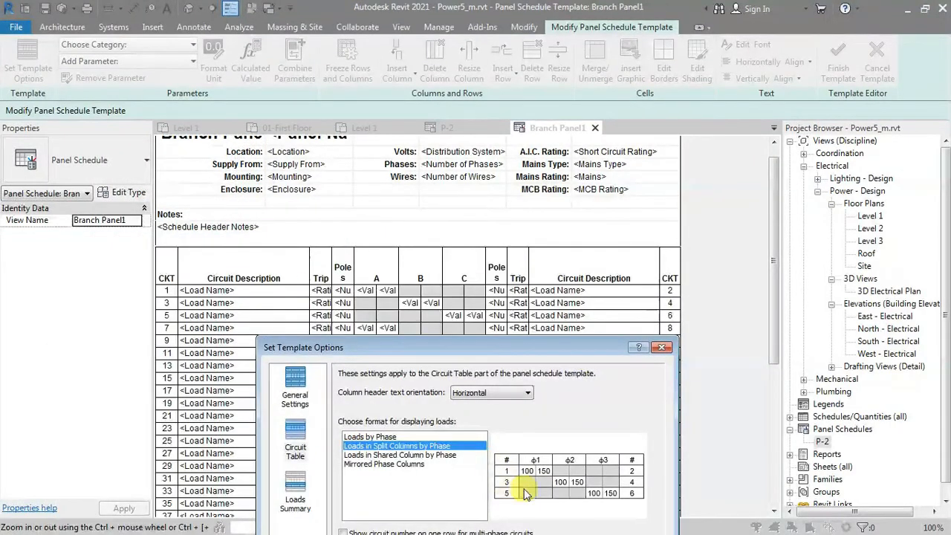
{"action": "left_click", "coordinate": [383, 437]}
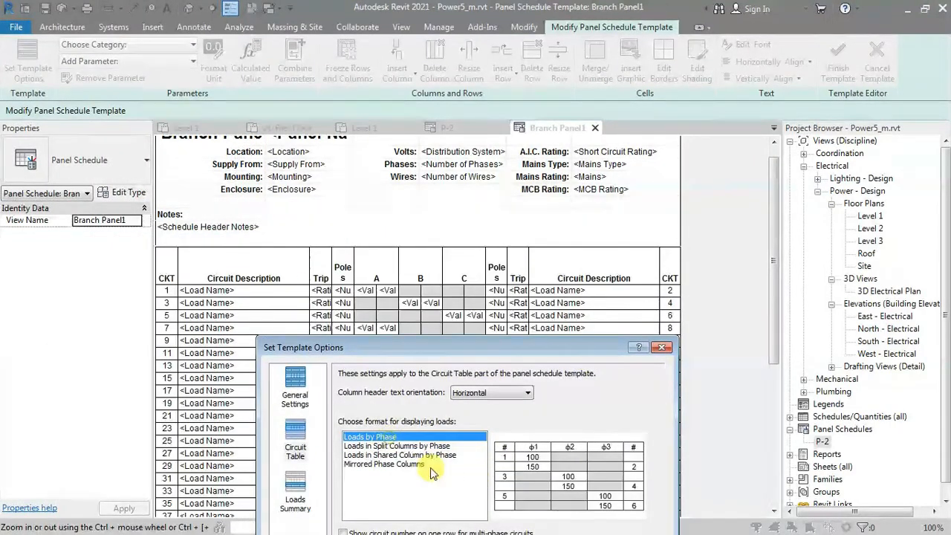
{"action": "left_click", "coordinate": [401, 455]}
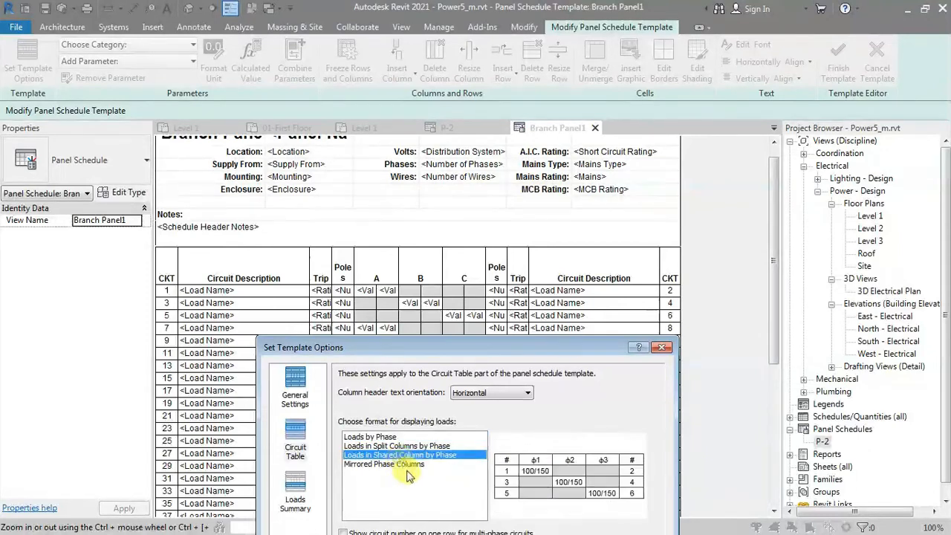
{"action": "left_click", "coordinate": [413, 465]}
{"action": "left_click_drag", "start_coordinate": [553, 347], "coordinate": [657, 90]}
{"action": "left_click", "coordinate": [484, 189]}
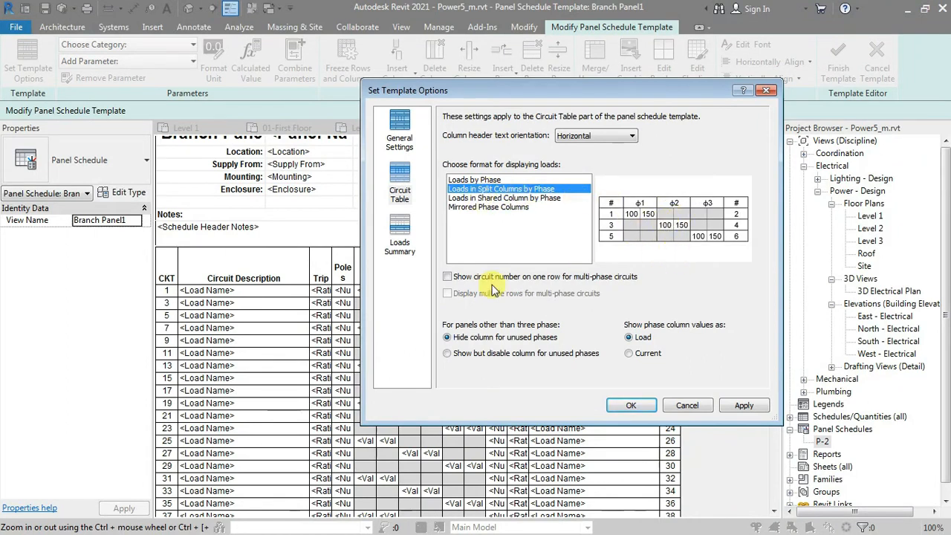
{"action": "left_click", "coordinate": [446, 278]}
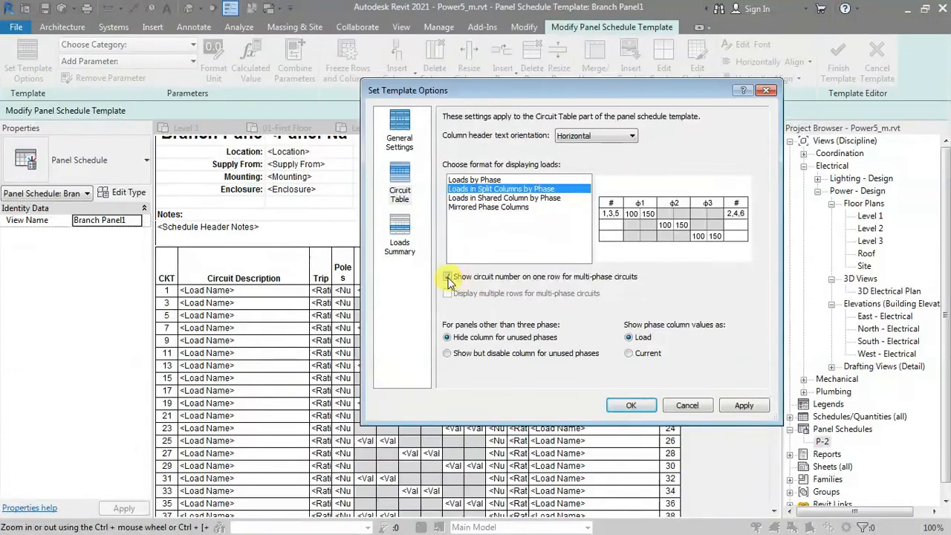
{"action": "left_click", "coordinate": [447, 277]}
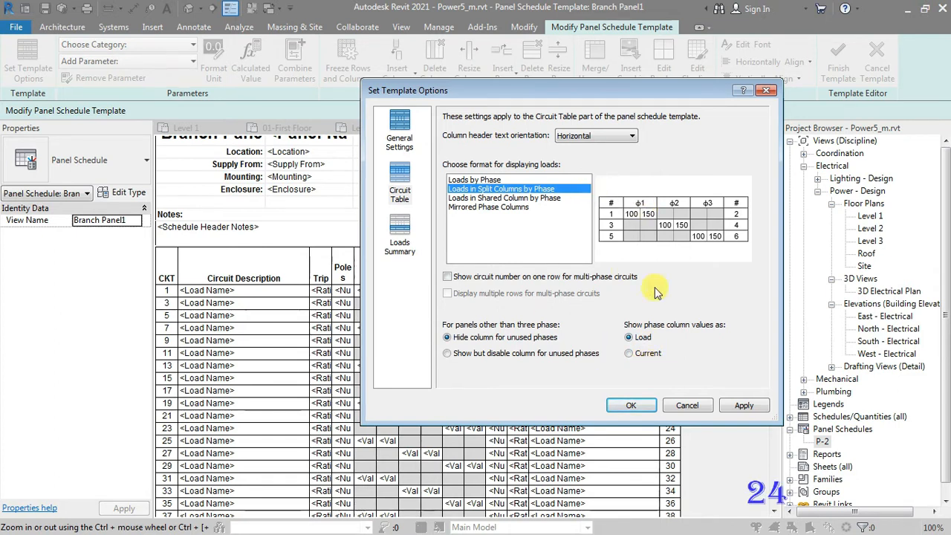
Step: Try a constant loads summary set with Appliance - Dwelling Unit and Electric Clothes Dryer, then restore only loads connected to the panel
{"action": "left_click", "coordinate": [401, 233]}
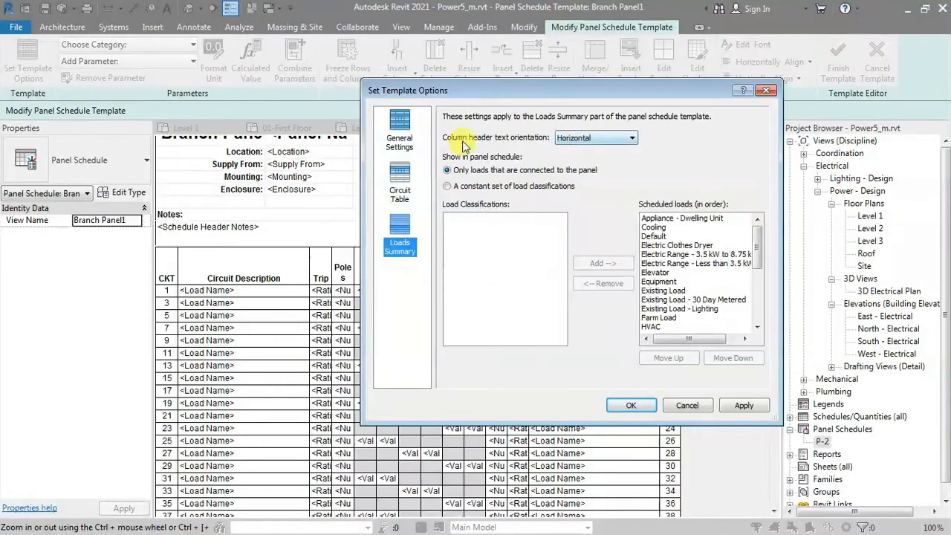
{"action": "left_click", "coordinate": [563, 138]}
{"action": "left_click", "coordinate": [574, 148]}
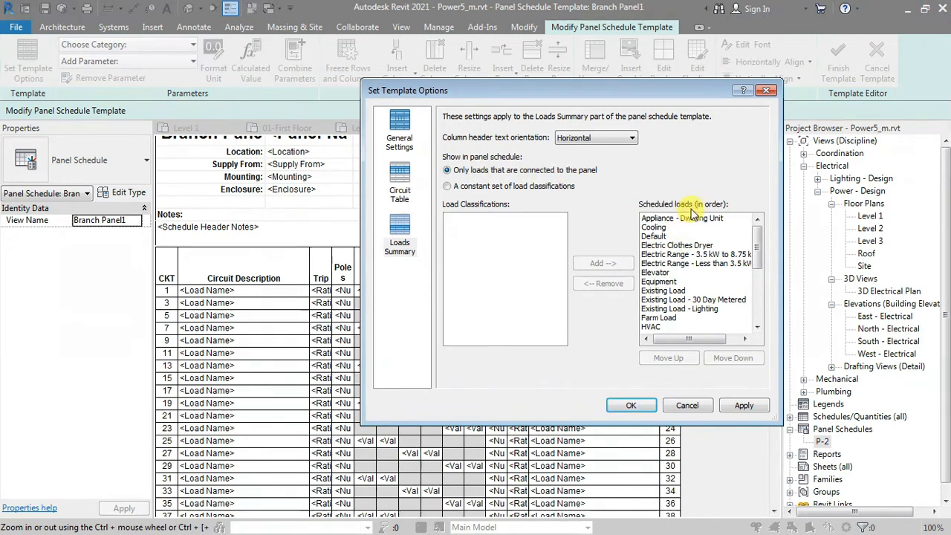
{"action": "mouse_move", "coordinate": [757, 236]}
{"action": "left_mouse_down"}
{"action": "mouse_move", "coordinate": [762, 291]}
{"action": "mouse_move", "coordinate": [759, 223]}
{"action": "left_mouse_up"}
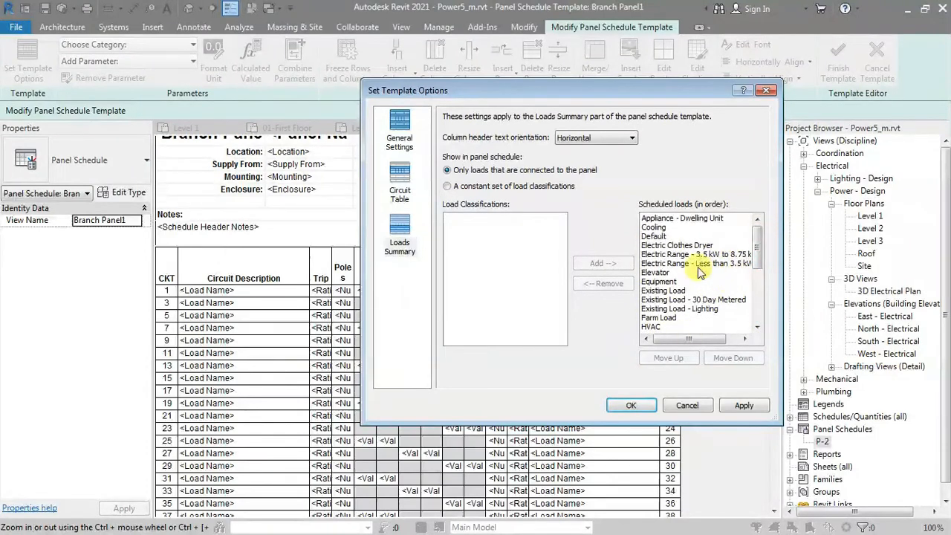
{"action": "left_click", "coordinate": [448, 187]}
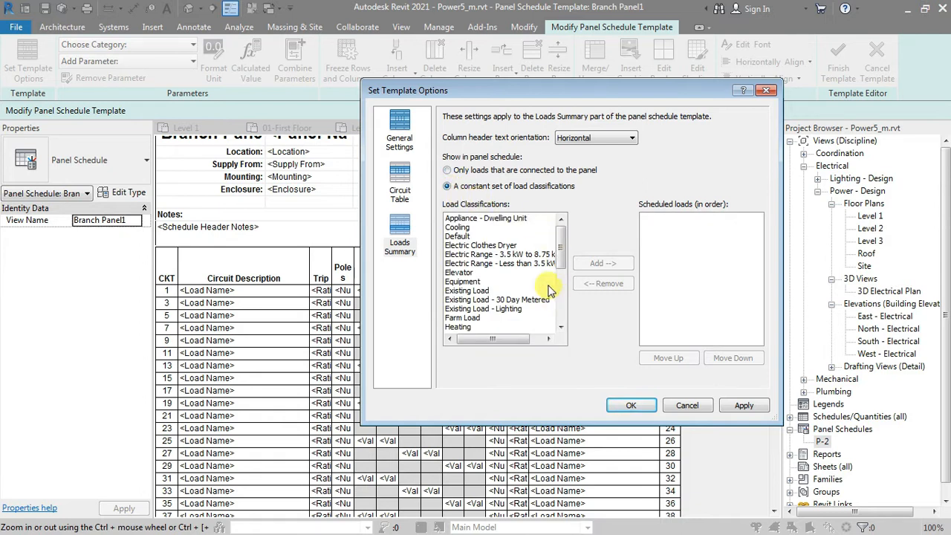
{"action": "left_click", "coordinate": [491, 218]}
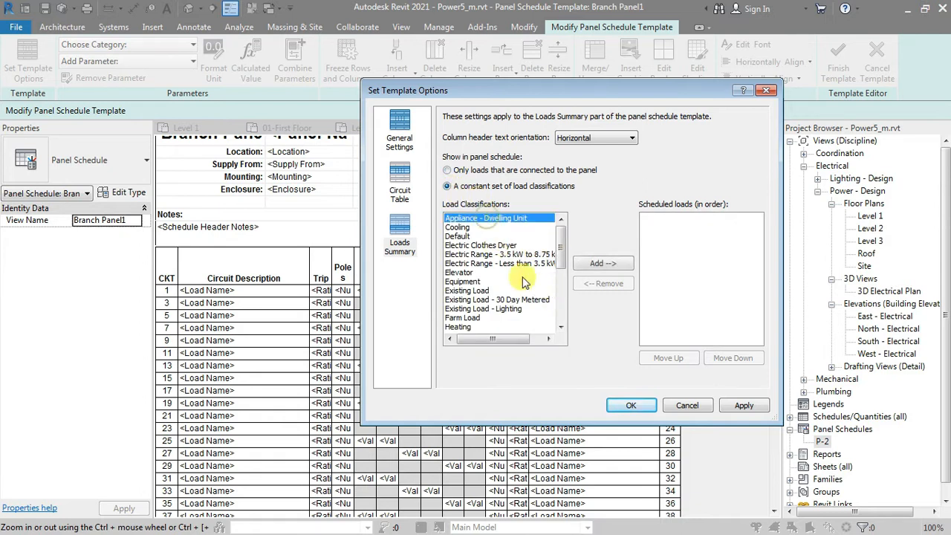
{"action": "left_click", "coordinate": [591, 266]}
{"action": "left_click", "coordinate": [480, 246]}
{"action": "left_click", "coordinate": [605, 265]}
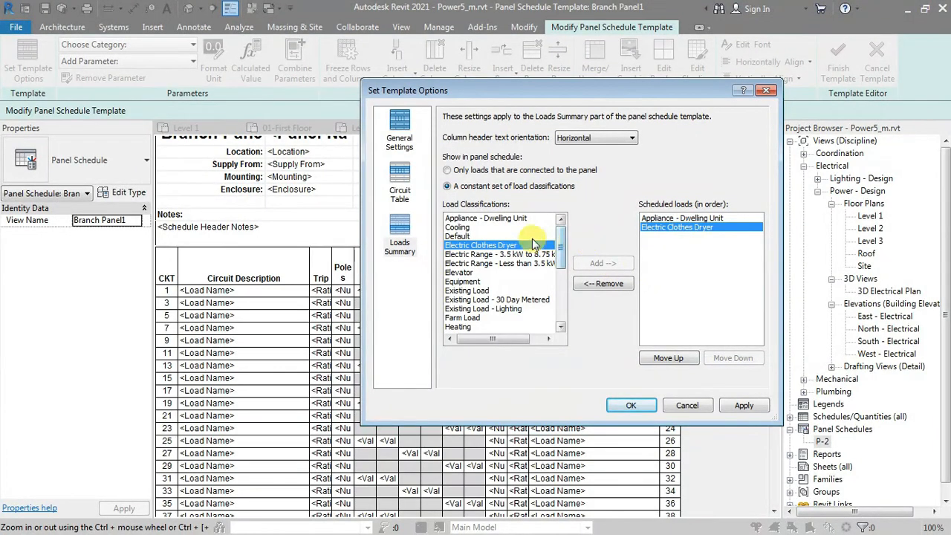
{"action": "left_click", "coordinate": [448, 171]}
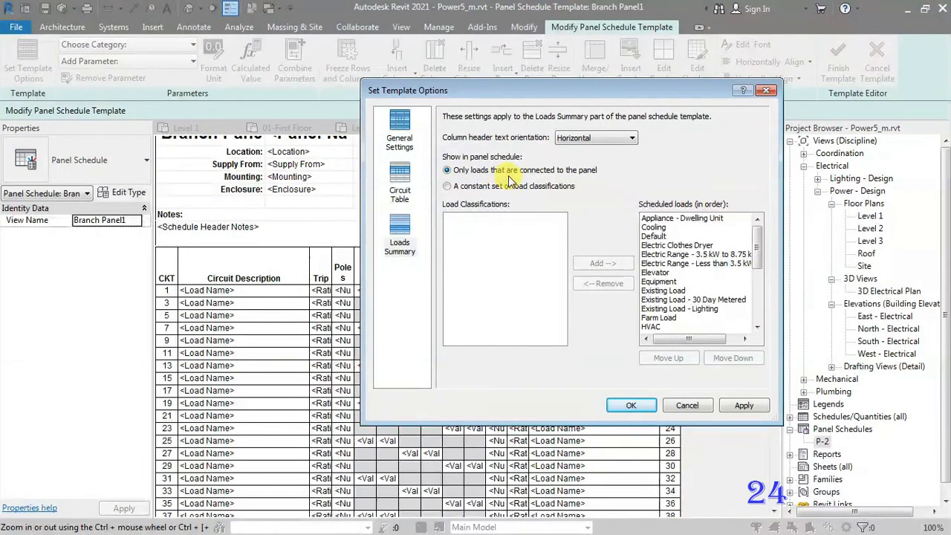
{"action": "left_click", "coordinate": [646, 408]}
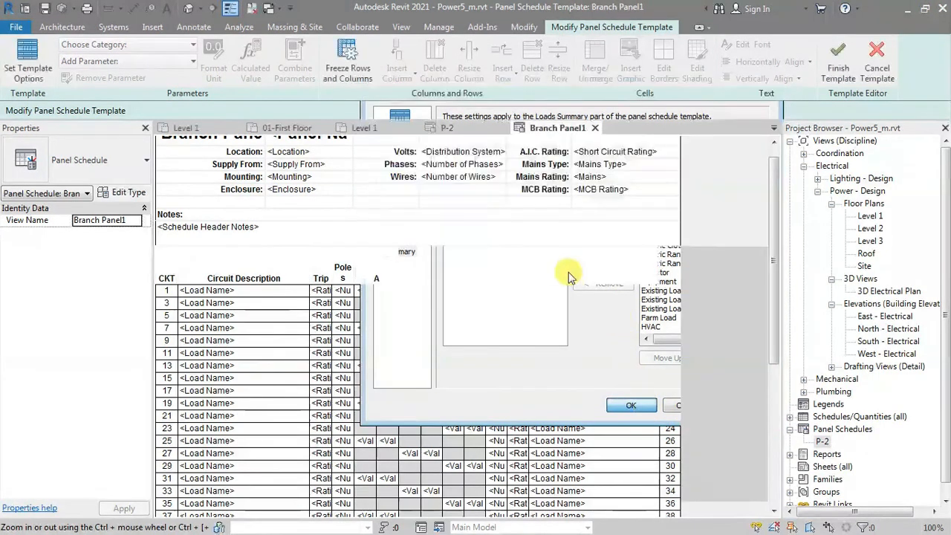
Step: Replace the Load Name parameter in the Circuit Description column with the Electrical Circuits parameter Panel
{"action": "left_click", "coordinate": [253, 291]}
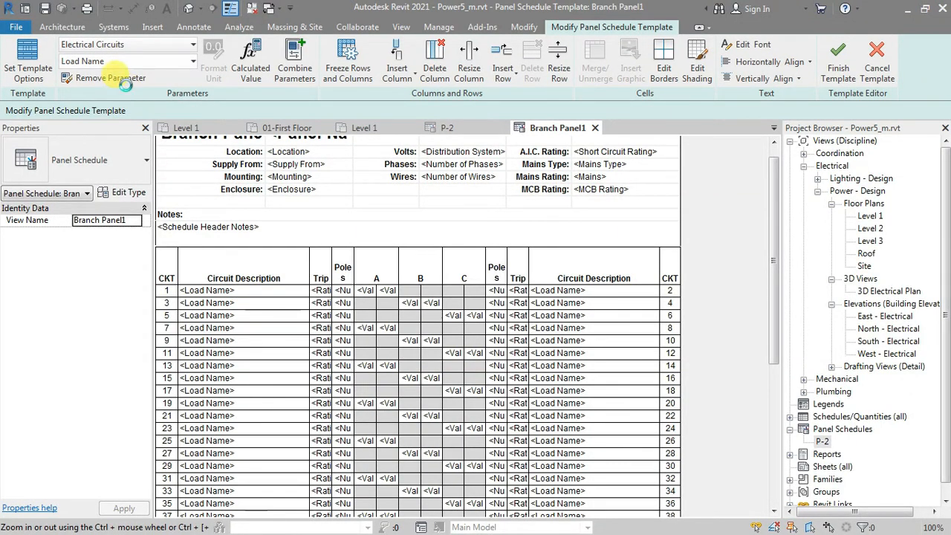
{"action": "left_click", "coordinate": [126, 62]}
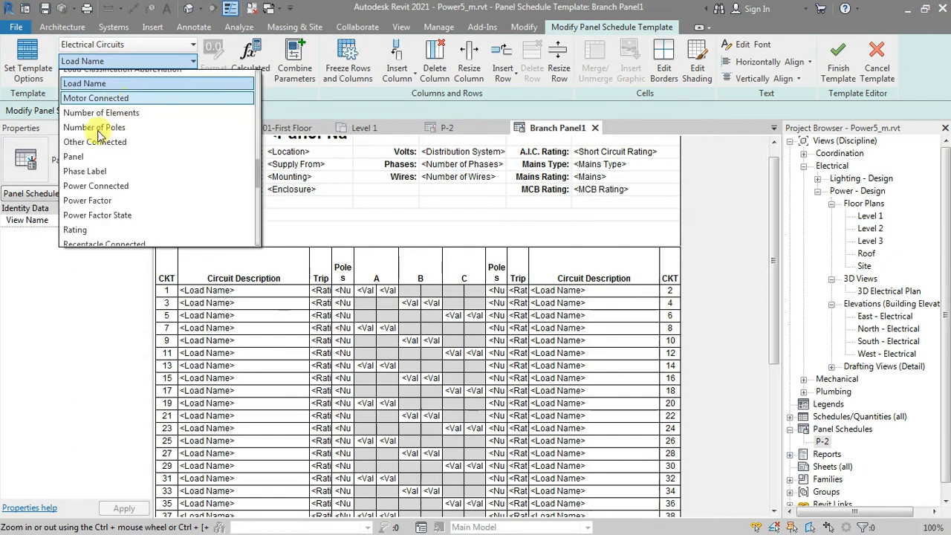
{"action": "left_click", "coordinate": [89, 158]}
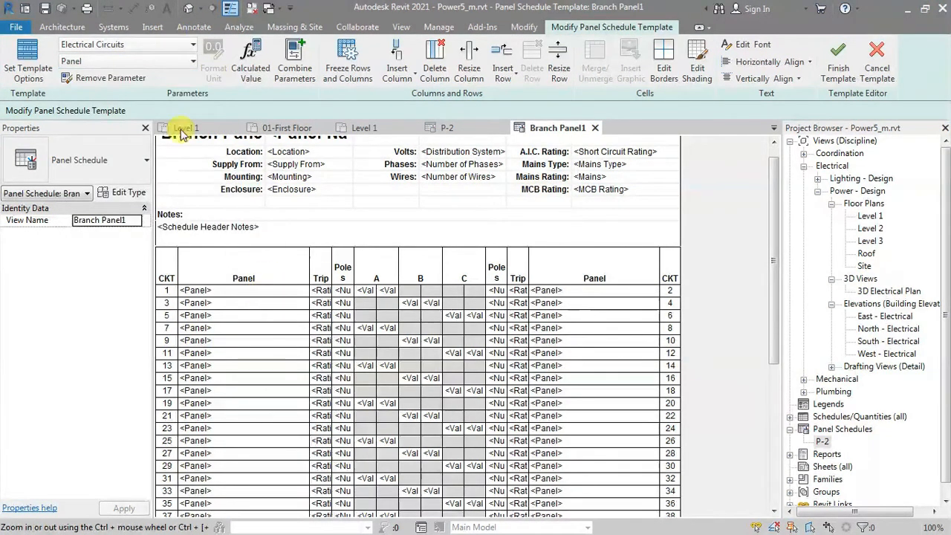
Step: Undo the replacement of the Load Name parameter in the Circuit Description column
{"action": "key", "text": "ctrl+z"}
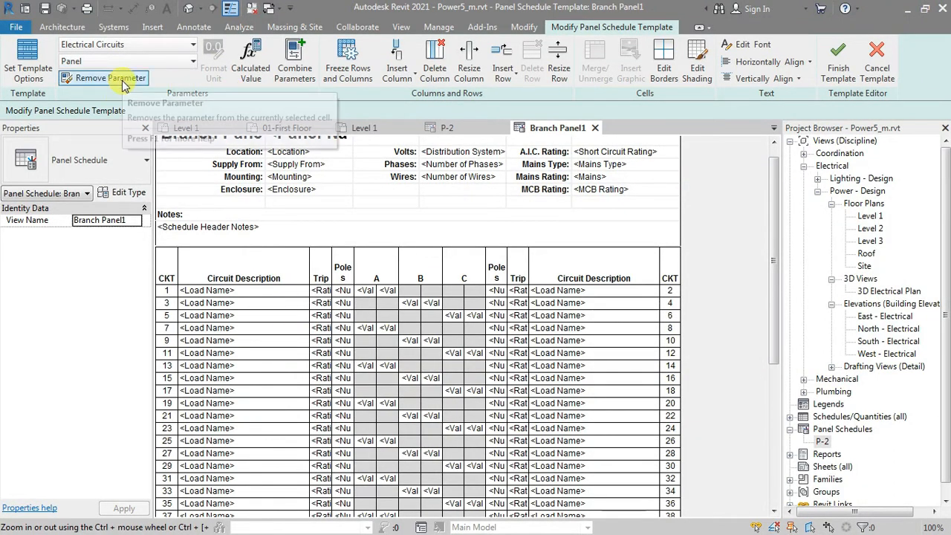
Step: Try removing the Circuit Number parameter from the CKT column, then undo the removal
{"action": "left_click", "coordinate": [670, 290]}
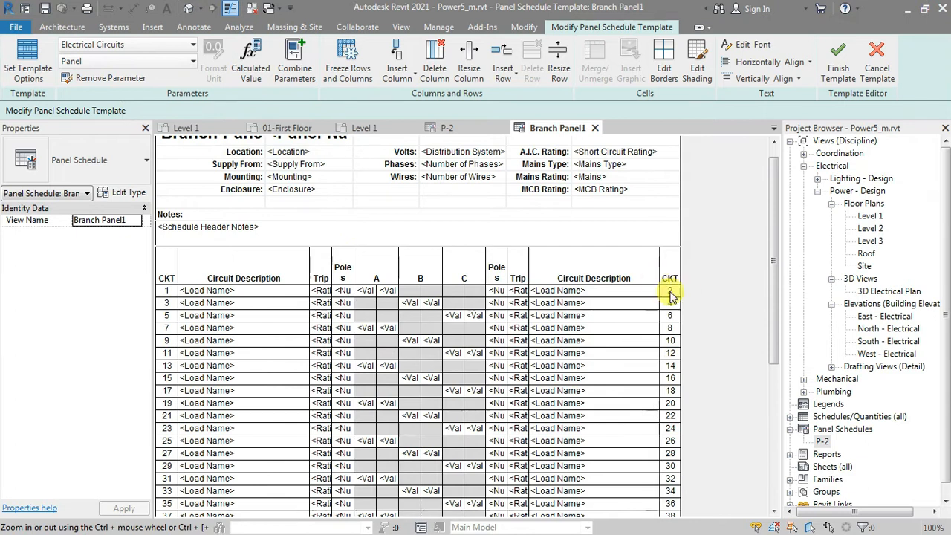
{"action": "left_click", "coordinate": [115, 82]}
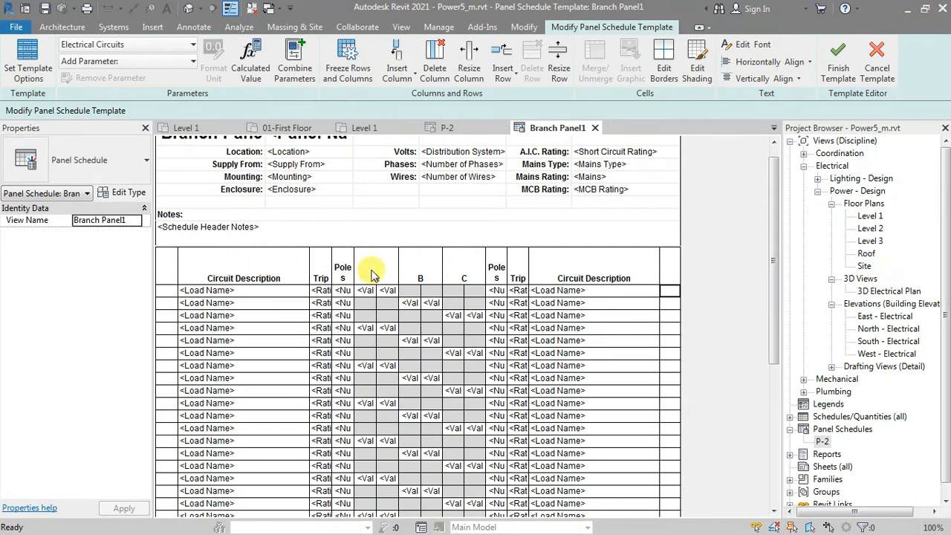
{"action": "key", "text": "ctrl+z"}
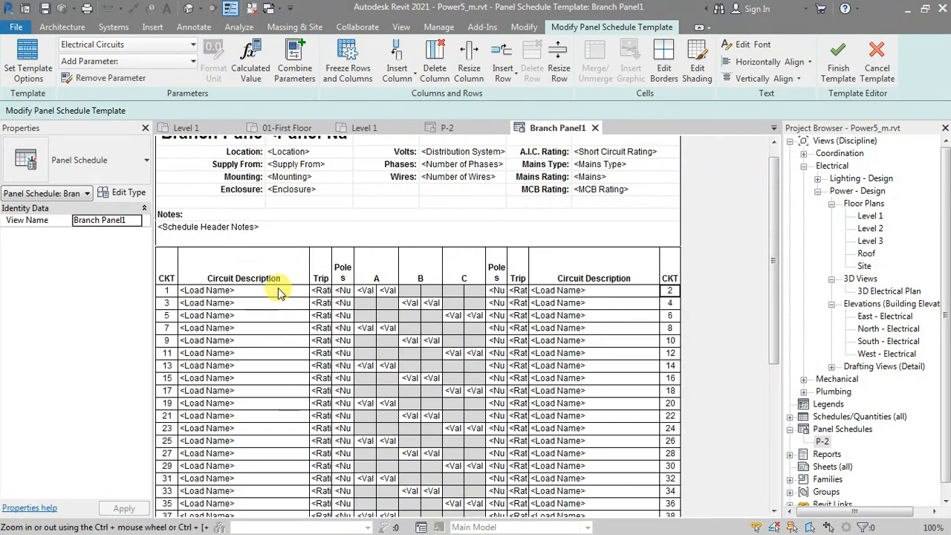
Step: Examine the unit format settings of the Rating parameter in the Trip column, then close them without changes
{"action": "left_click", "coordinate": [320, 293]}
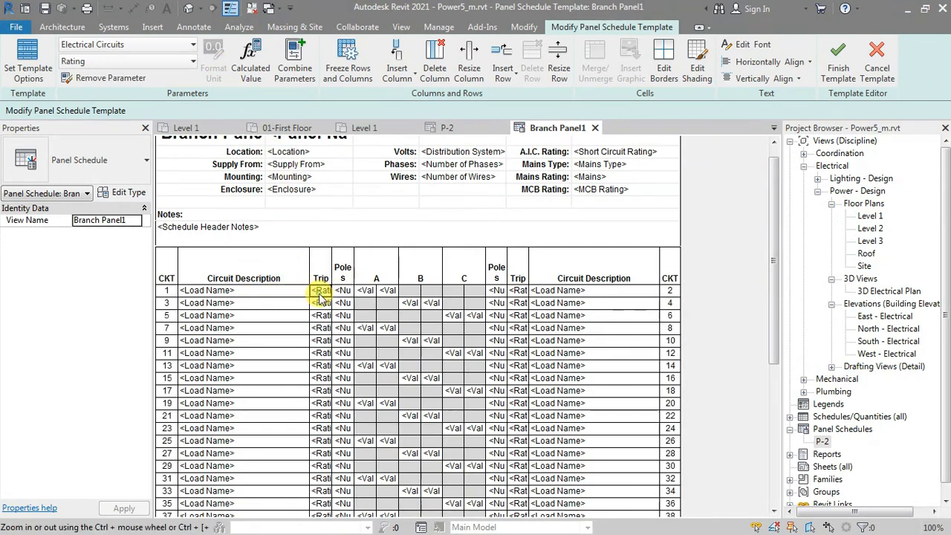
{"action": "left_click", "coordinate": [214, 66]}
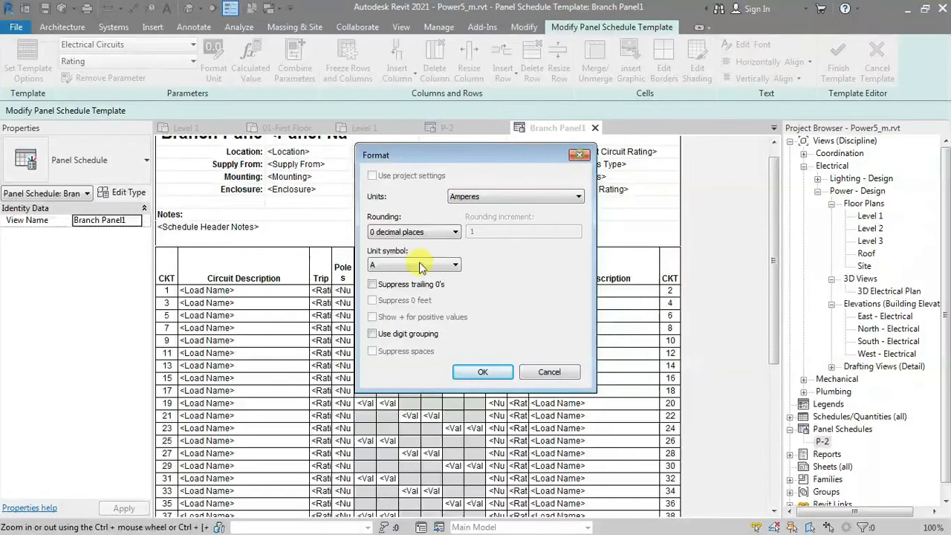
{"action": "key", "text": "Escape"}
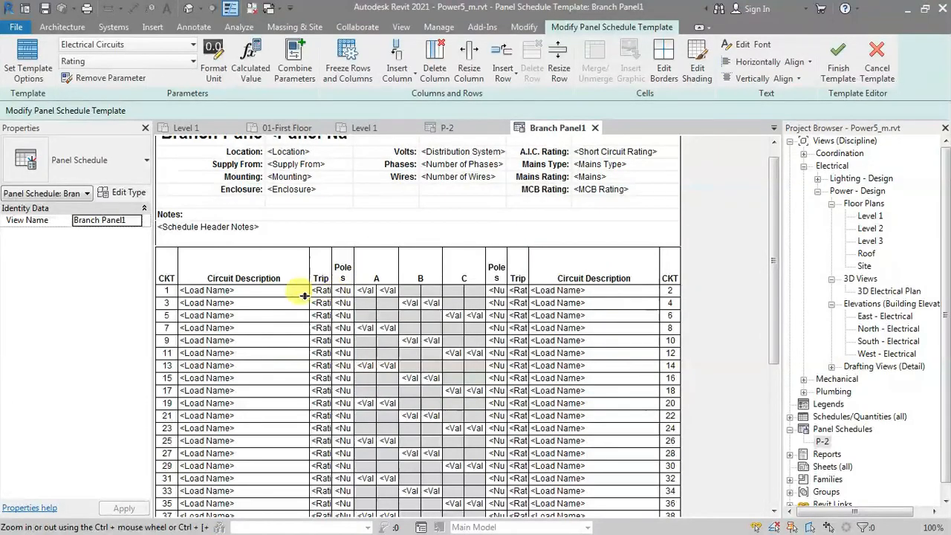
Step: Examine the Calculated Value options and available formula fields for the Poles column, then cancel without creating a value
{"action": "left_click", "coordinate": [342, 290]}
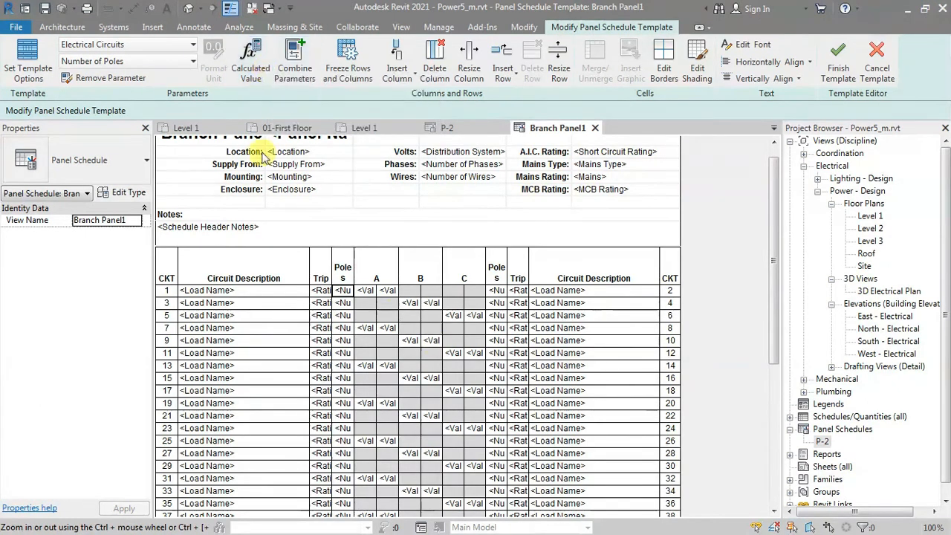
{"action": "left_click", "coordinate": [248, 69]}
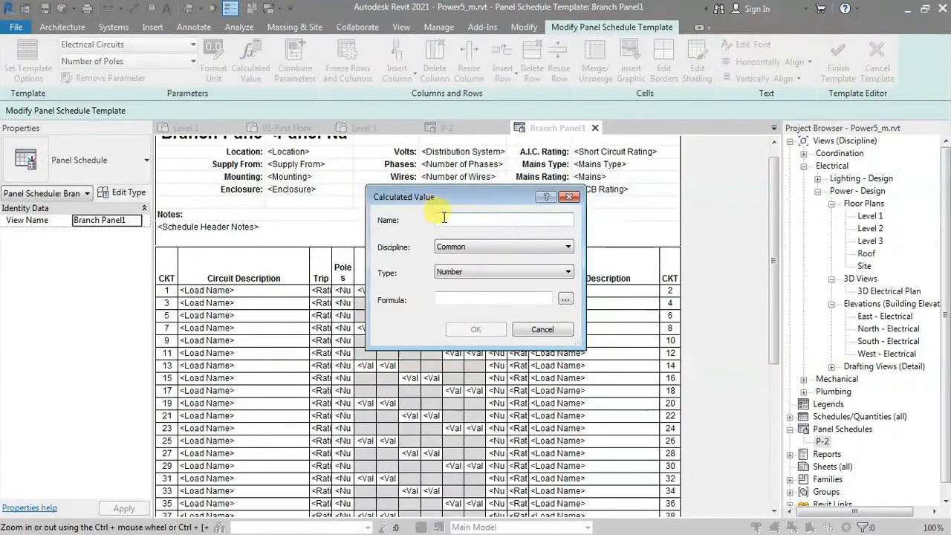
{"action": "left_click", "coordinate": [490, 220]}
{"action": "left_click", "coordinate": [478, 299]}
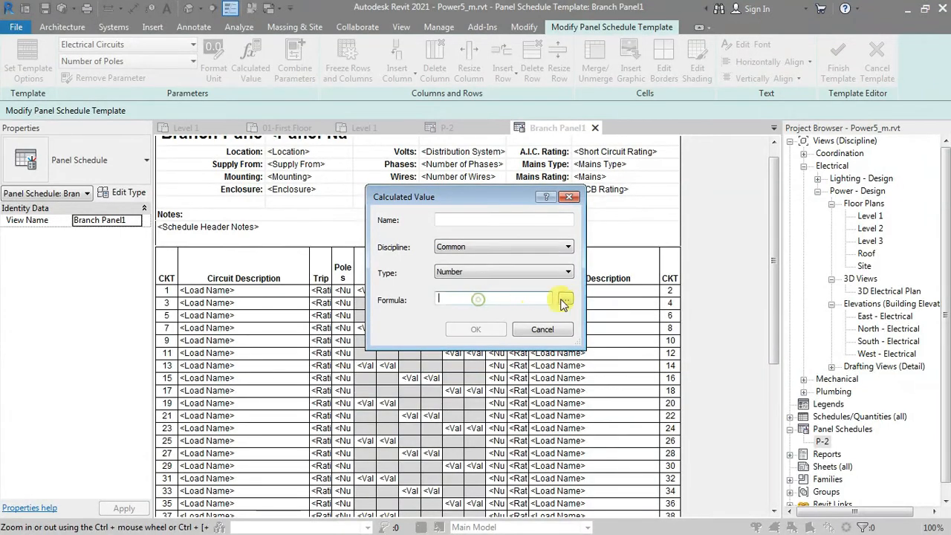
{"action": "left_click", "coordinate": [566, 299]}
{"action": "key", "text": "l"}
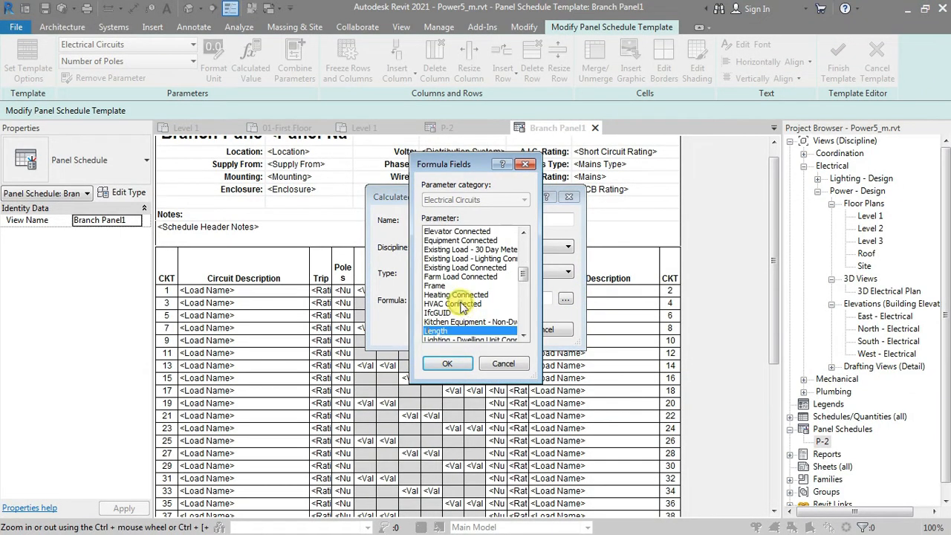
{"action": "left_click", "coordinate": [525, 165]}
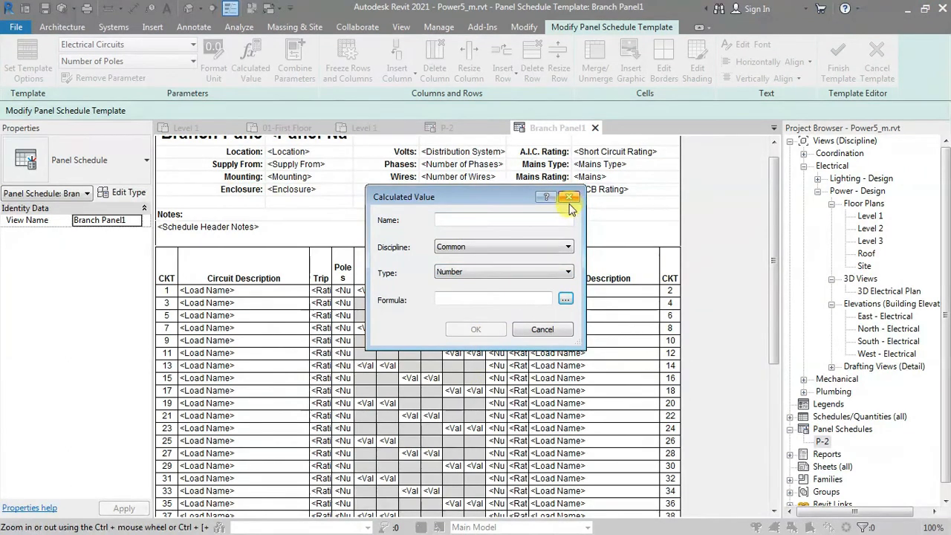
{"action": "key", "text": "Escape"}
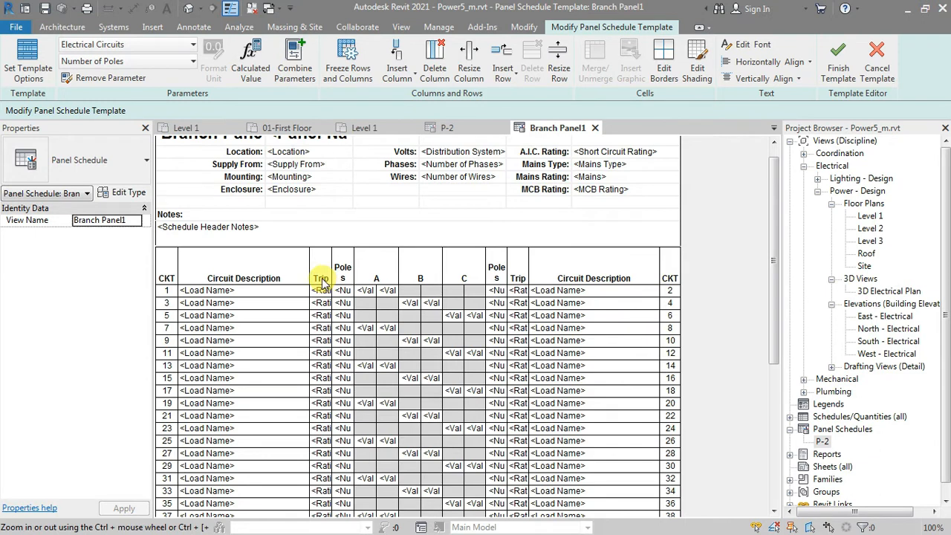
Step: Insert a column between Poles and phase A in the circuit table and widen it
{"action": "left_click", "coordinate": [375, 266]}
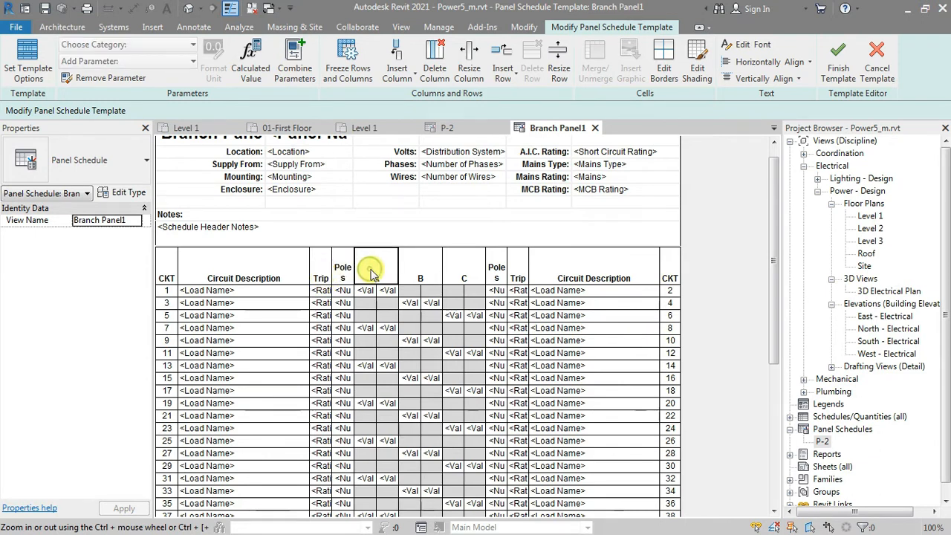
{"action": "left_click", "coordinate": [405, 60]}
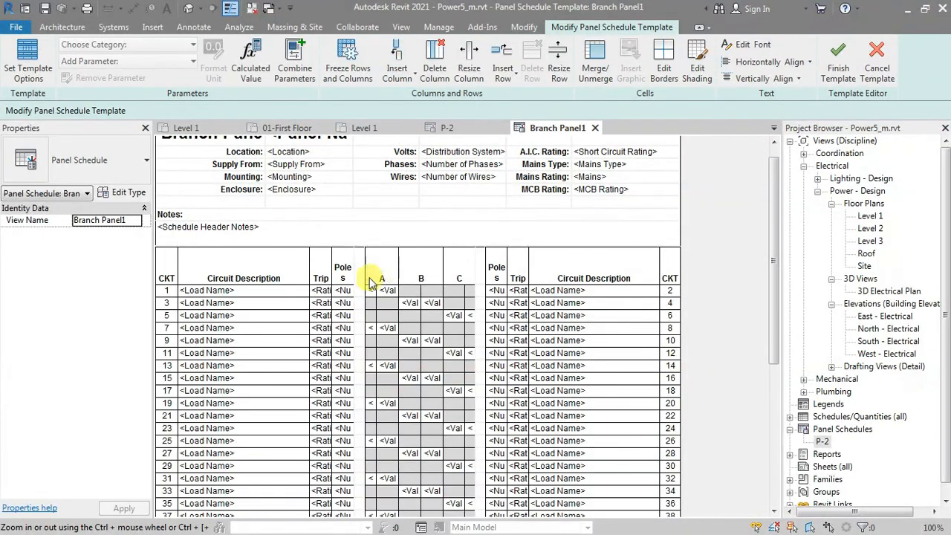
{"action": "left_click", "coordinate": [359, 262]}
{"action": "left_click_drag", "start_coordinate": [365, 266], "coordinate": [389, 265]}
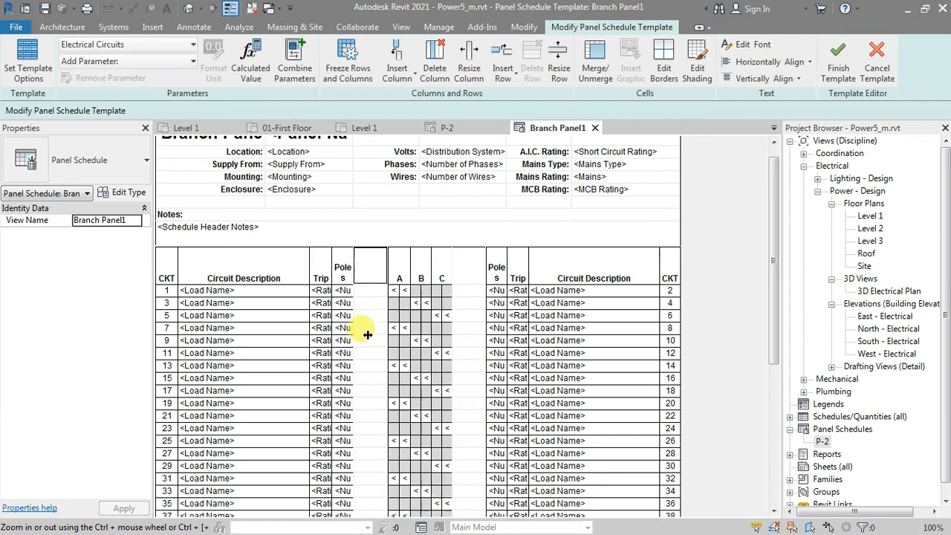
Step: Enter the heading Trip/Pole for the newly inserted column, with a capital T
{"action": "left_click", "coordinate": [370, 267]}
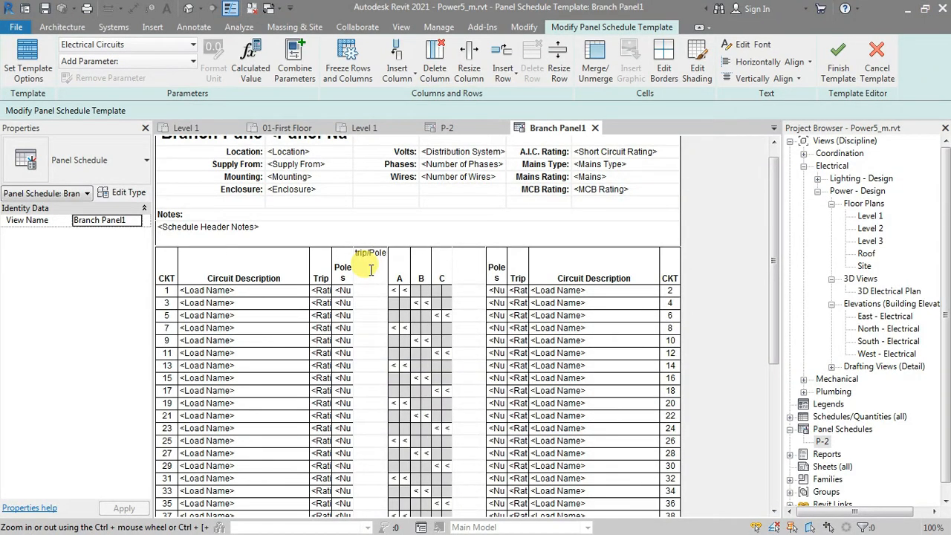
{"action": "key", "text": "Return"}
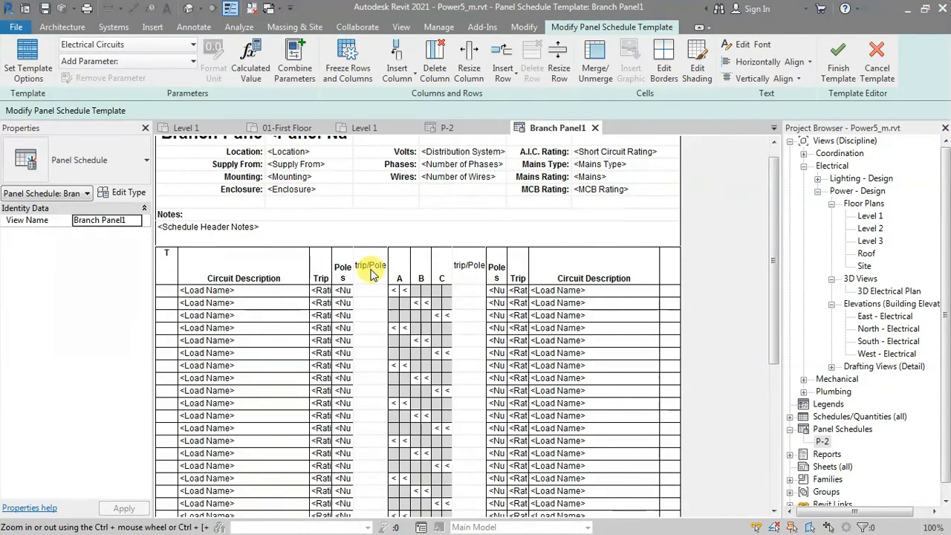
{"action": "double_click", "coordinate": [373, 272]}
{"action": "left_click", "coordinate": [358, 252]}
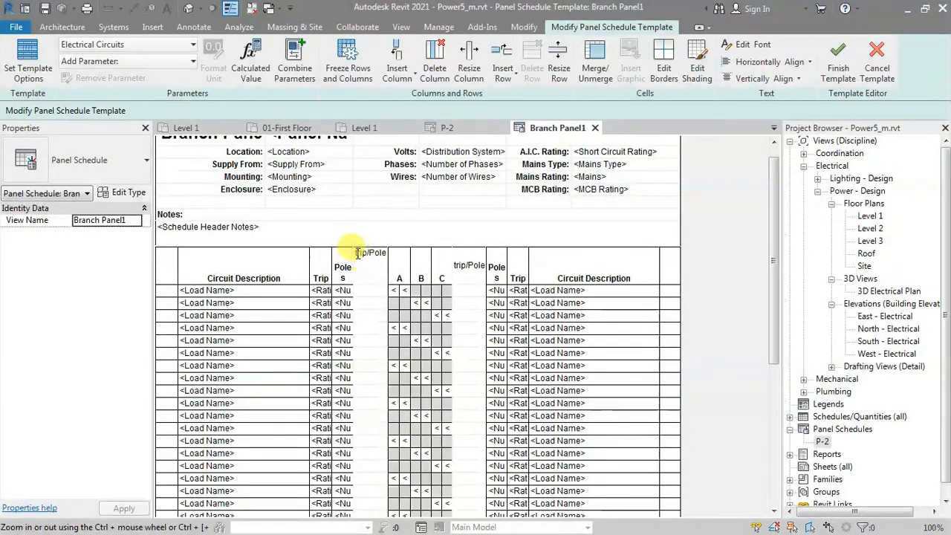
{"action": "type", "text": "T"}
Step: Fill the new column with combined Rating and Number of Poles parameters separated by "/", clearing the separator after Number of Poles
{"action": "left_click", "coordinate": [376, 291]}
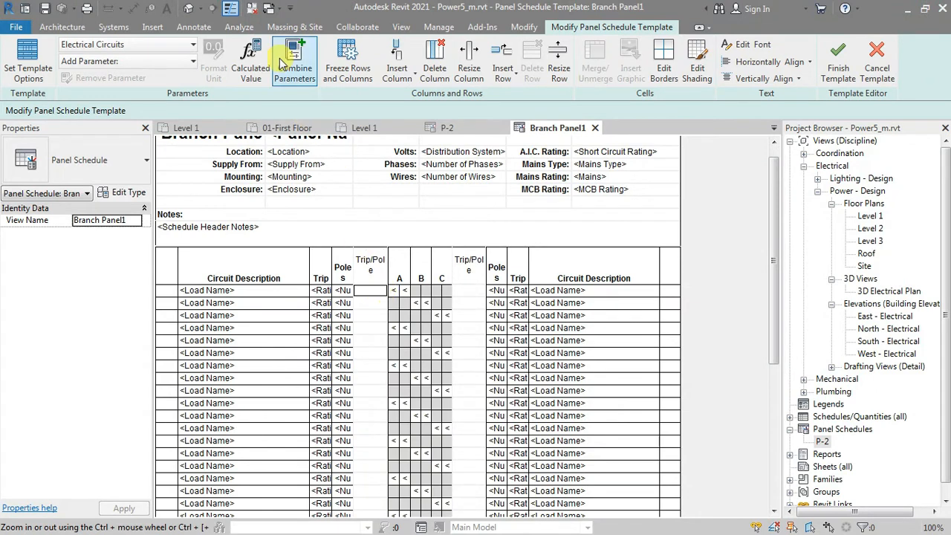
{"action": "left_click", "coordinate": [297, 65]}
{"action": "left_click_drag", "start_coordinate": [404, 121], "coordinate": [592, 113]}
{"action": "left_click", "coordinate": [430, 336]}
{"action": "key", "text": "r"}
{"action": "left_click", "coordinate": [556, 221]}
{"action": "left_click", "coordinate": [440, 298]}
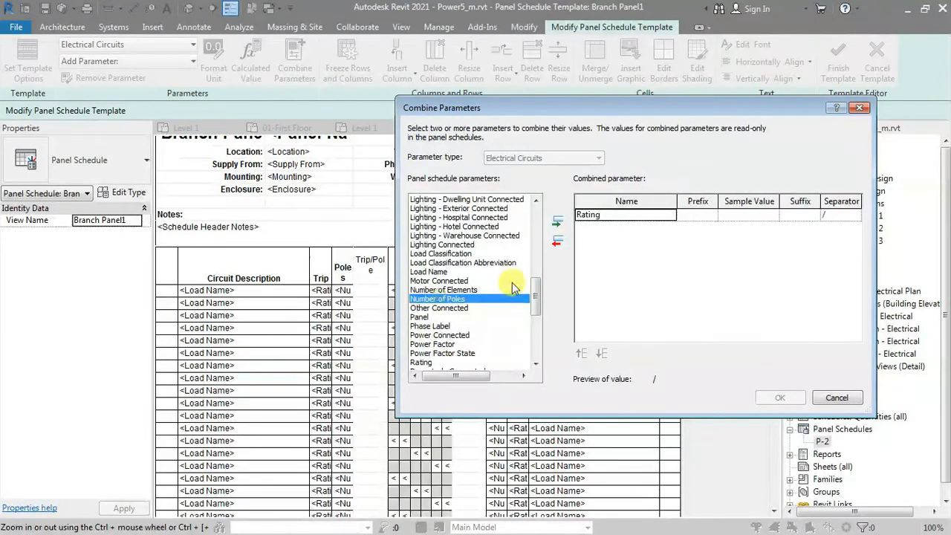
{"action": "left_click", "coordinate": [557, 223]}
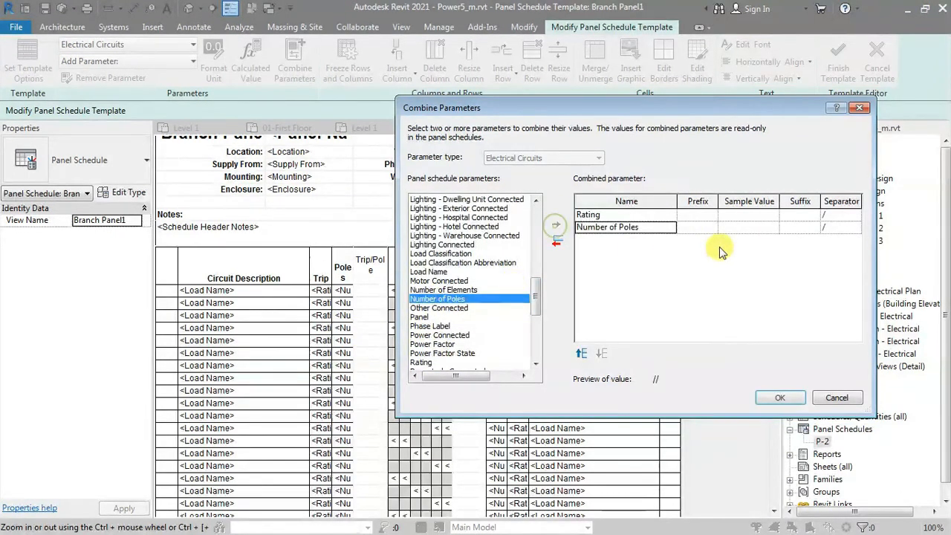
{"action": "left_click", "coordinate": [835, 226]}
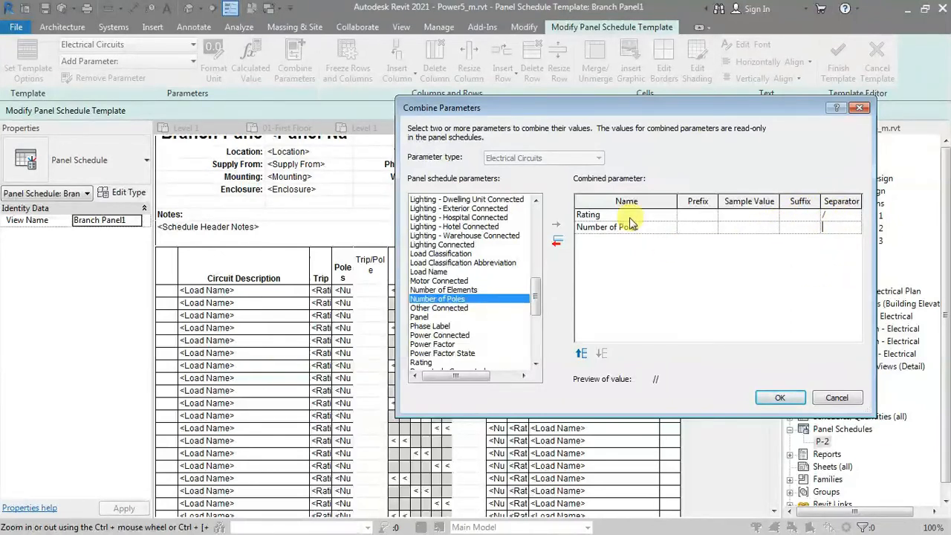
{"action": "left_click", "coordinate": [768, 401]}
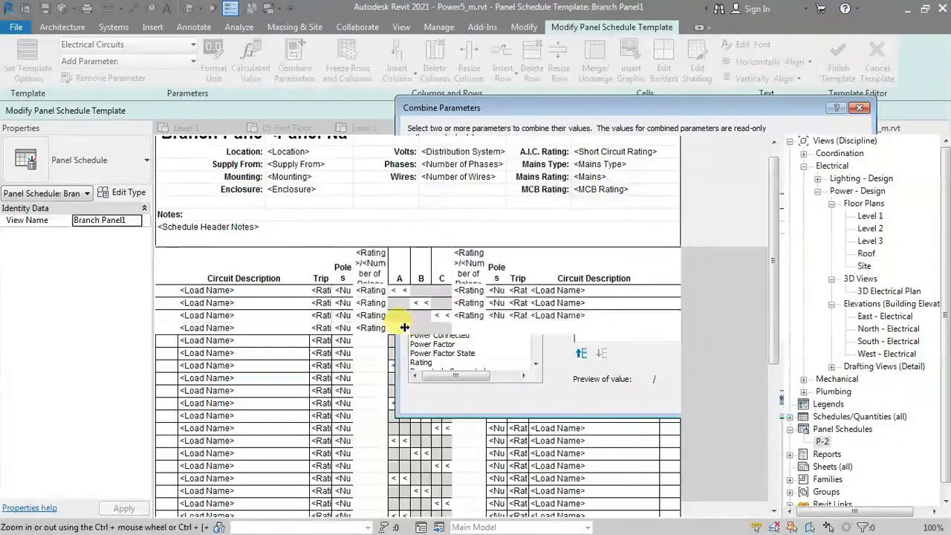
Step: Adjust the widths of the Circuit Description, Trip, Poles and combined parameter columns, and try freezing then unfreezing rows and columns
{"action": "left_click", "coordinate": [389, 289]}
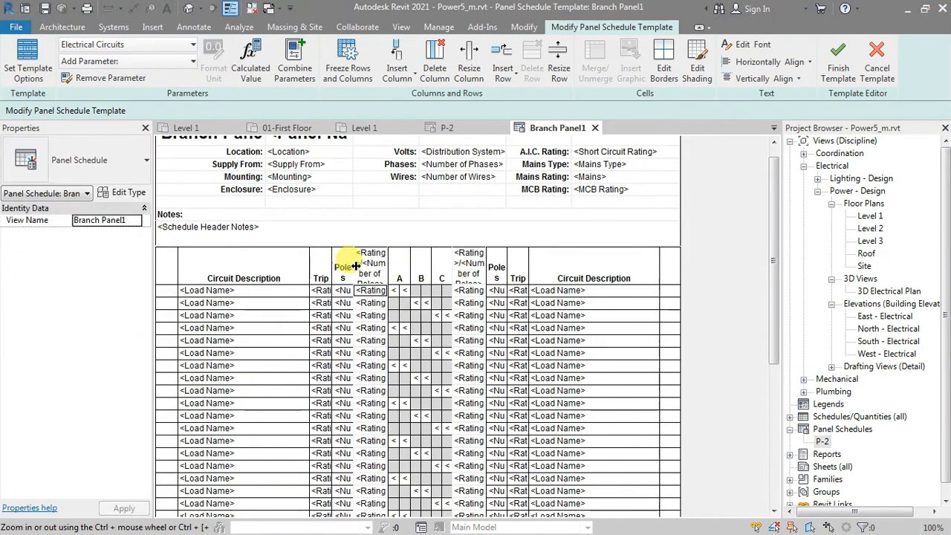
{"action": "left_click_drag", "start_coordinate": [356, 266], "coordinate": [303, 278]}
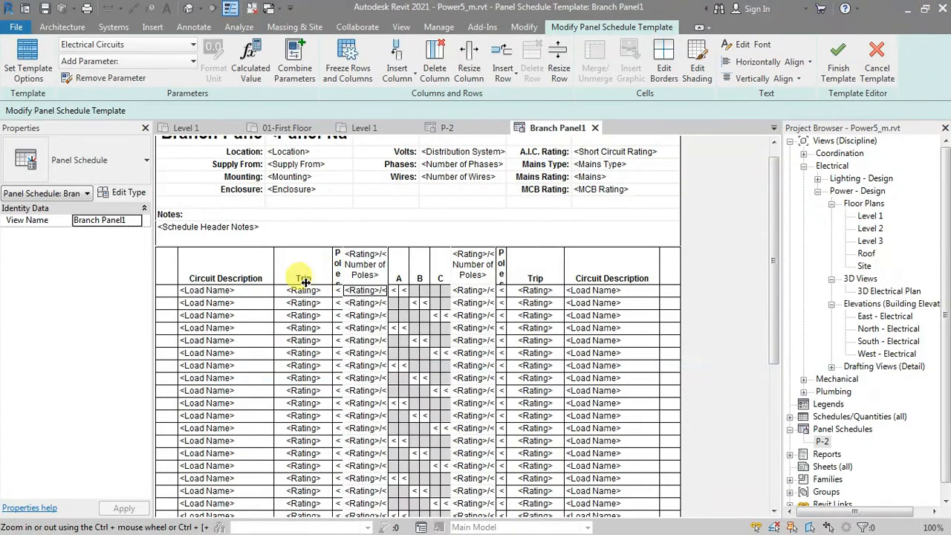
{"action": "left_click", "coordinate": [357, 292]}
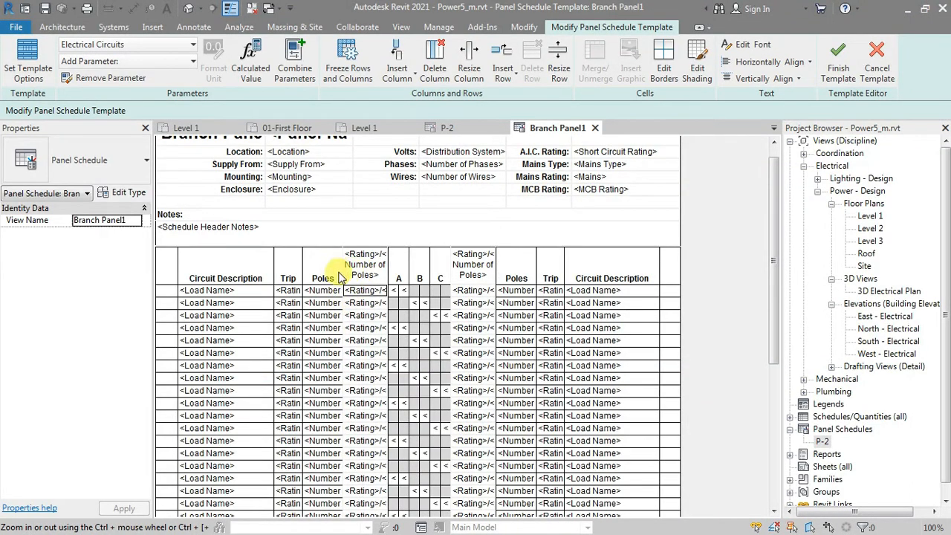
{"action": "left_click_drag", "start_coordinate": [334, 273], "coordinate": [329, 272]}
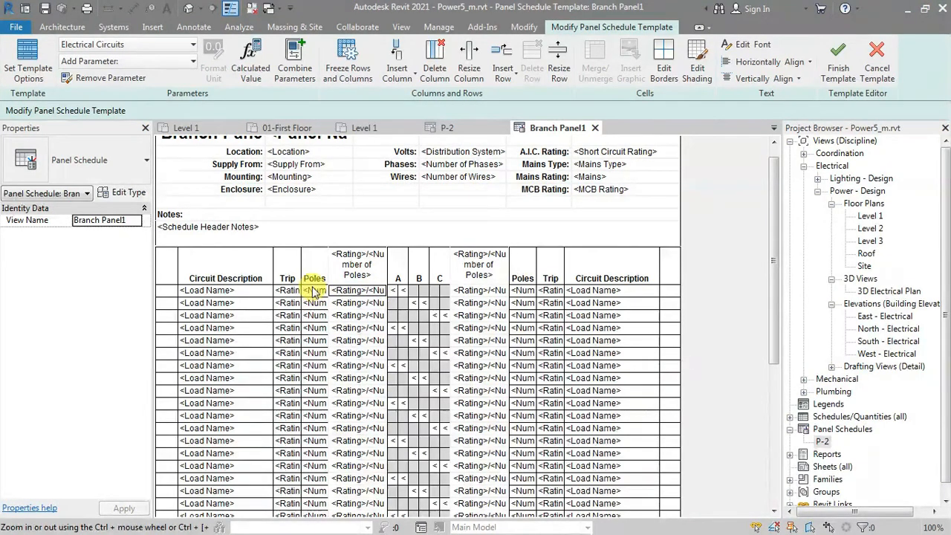
{"action": "left_click_drag", "start_coordinate": [392, 263], "coordinate": [365, 302]}
{"action": "left_click", "coordinate": [332, 85]}
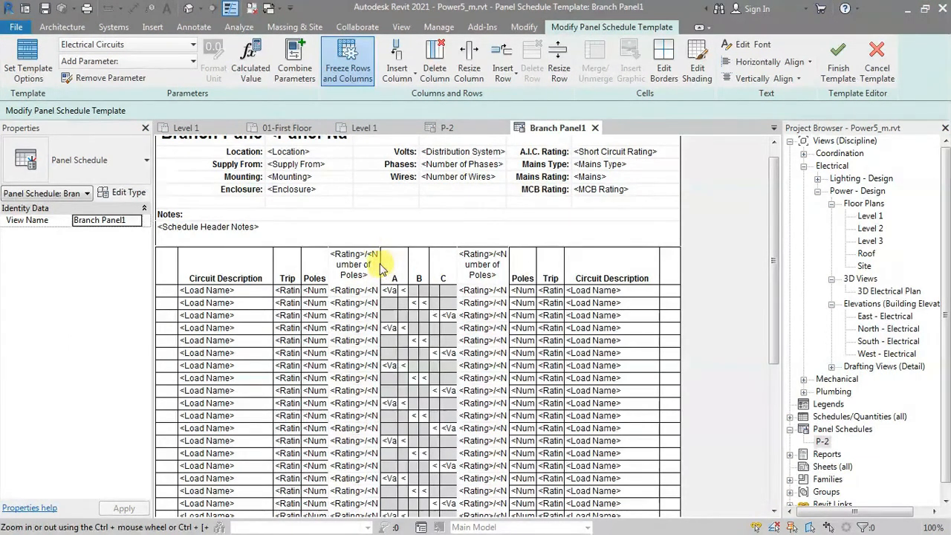
{"action": "left_click", "coordinate": [341, 68]}
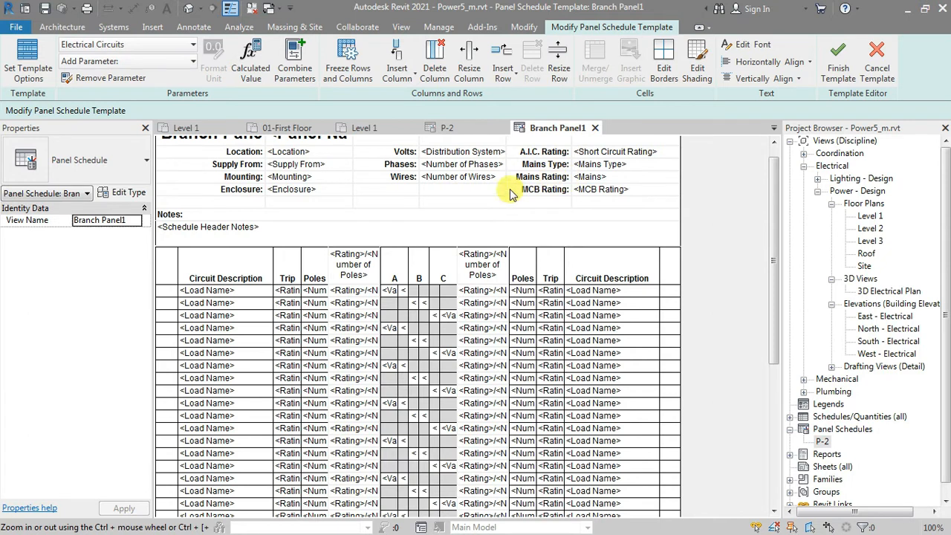
Step: Try merging the Wires label cell with its Number of Wires cell in the header, then undo the merge
{"action": "left_click_drag", "start_coordinate": [461, 177], "coordinate": [394, 177]}
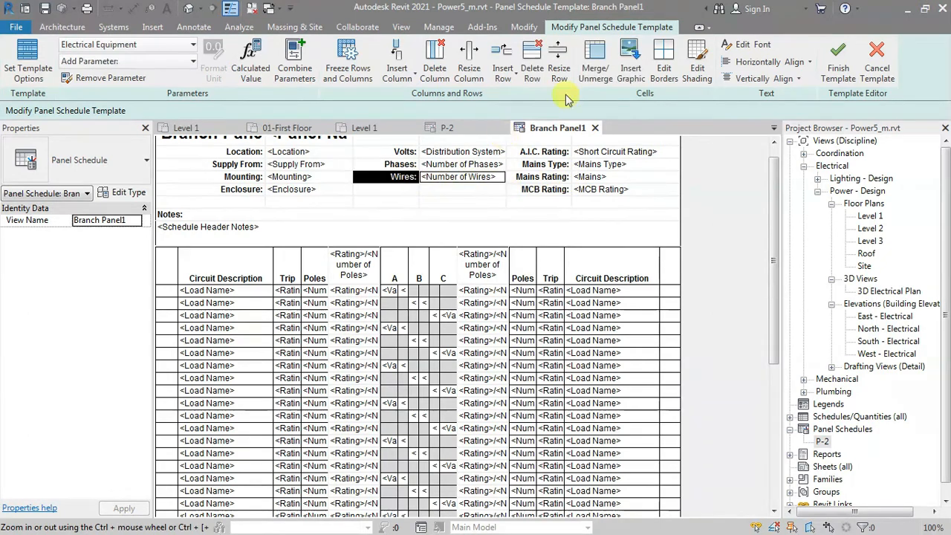
{"action": "left_click", "coordinate": [587, 75]}
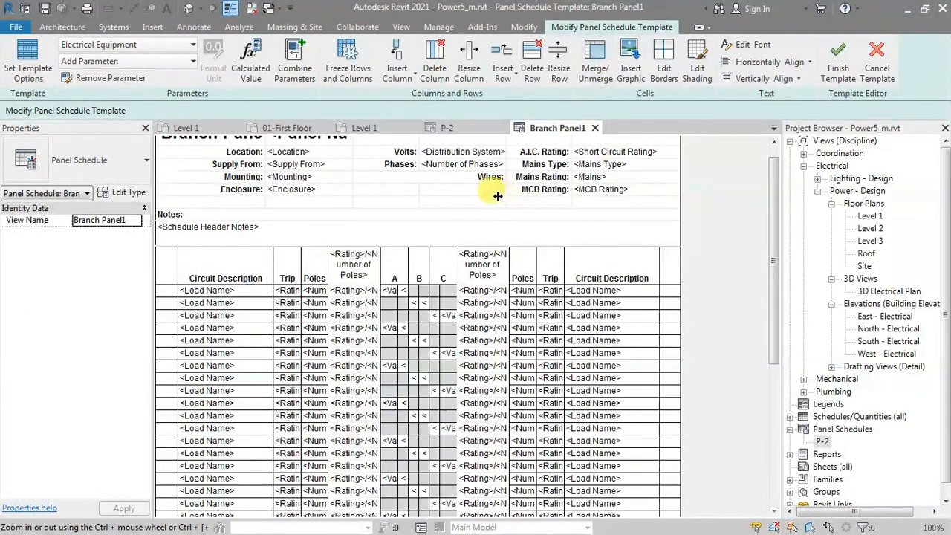
{"action": "key", "text": "ctrl+z"}
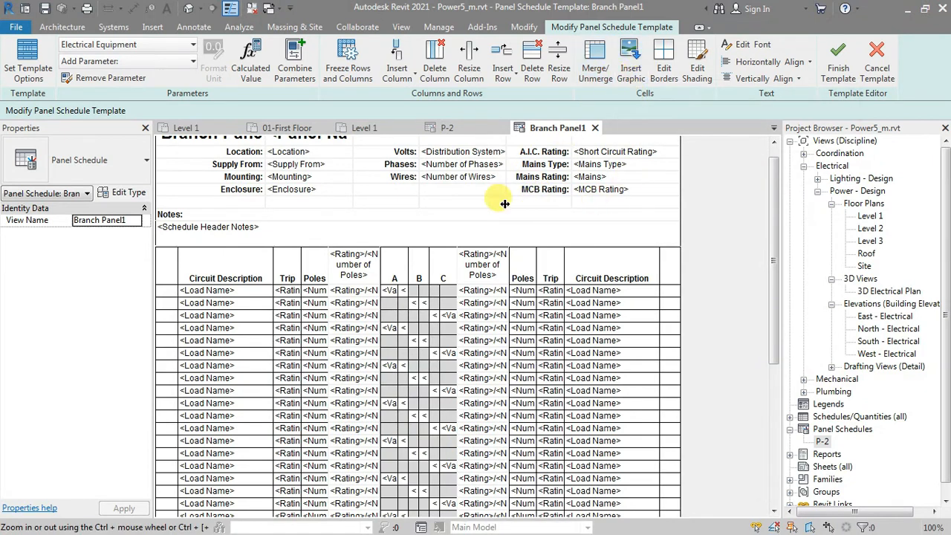
Step: Insert the Capture.JPG image into the empty header cell above Distribution System, and check that cell's border settings
{"action": "scroll", "coordinate": [769, 285], "scroll_direction": "up", "scroll_amount": 1}
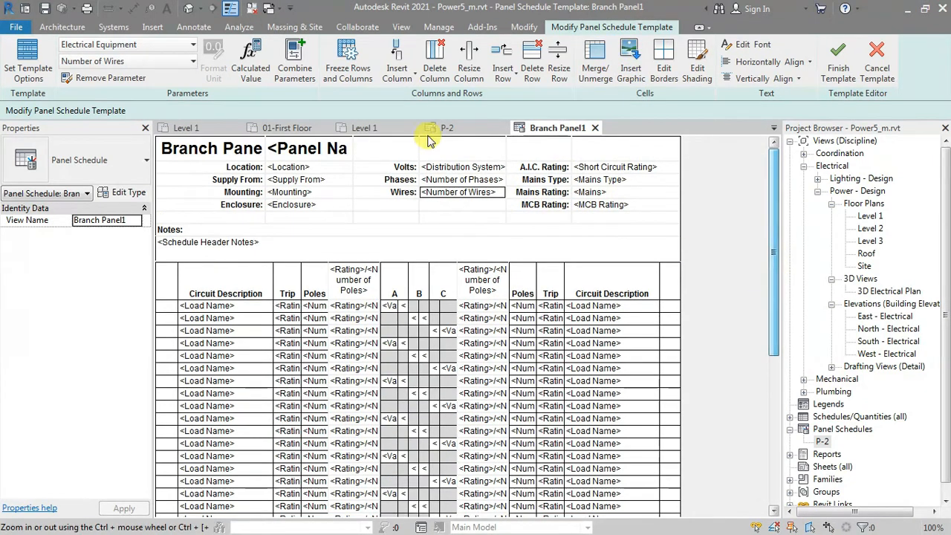
{"action": "left_click", "coordinate": [463, 149]}
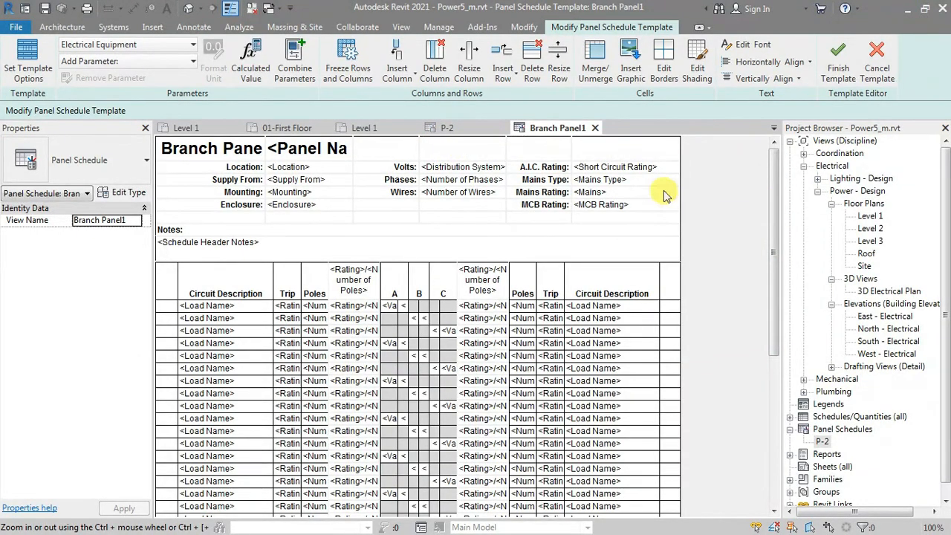
{"action": "left_click", "coordinate": [630, 69]}
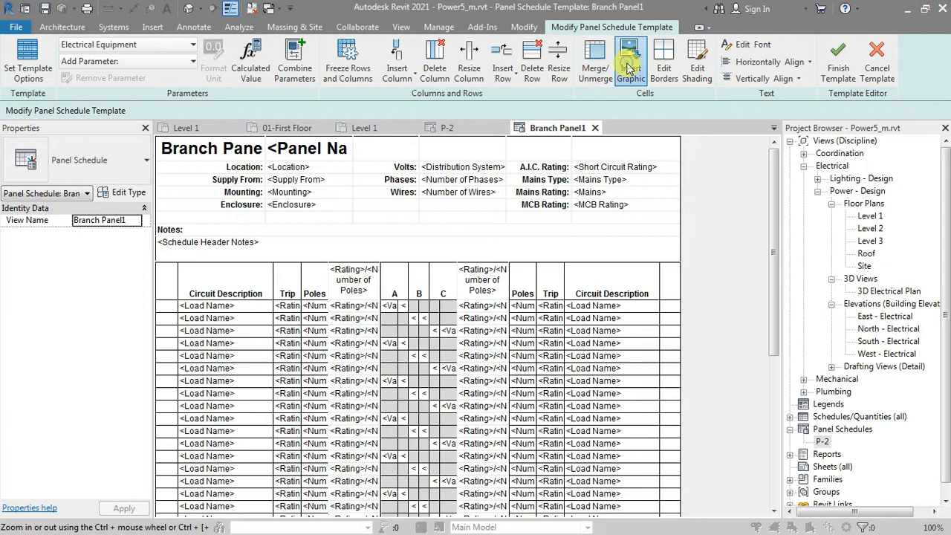
{"action": "left_click", "coordinate": [335, 246]}
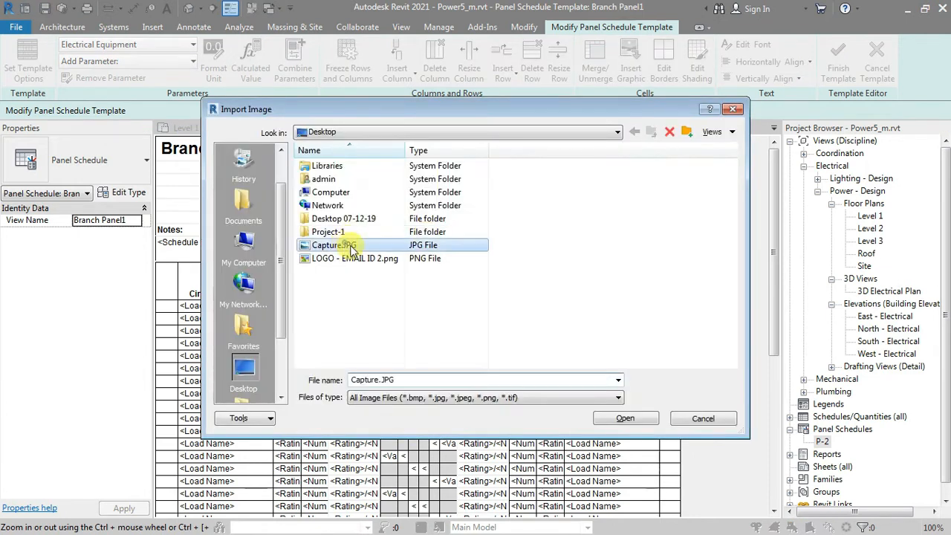
{"action": "left_click", "coordinate": [643, 428]}
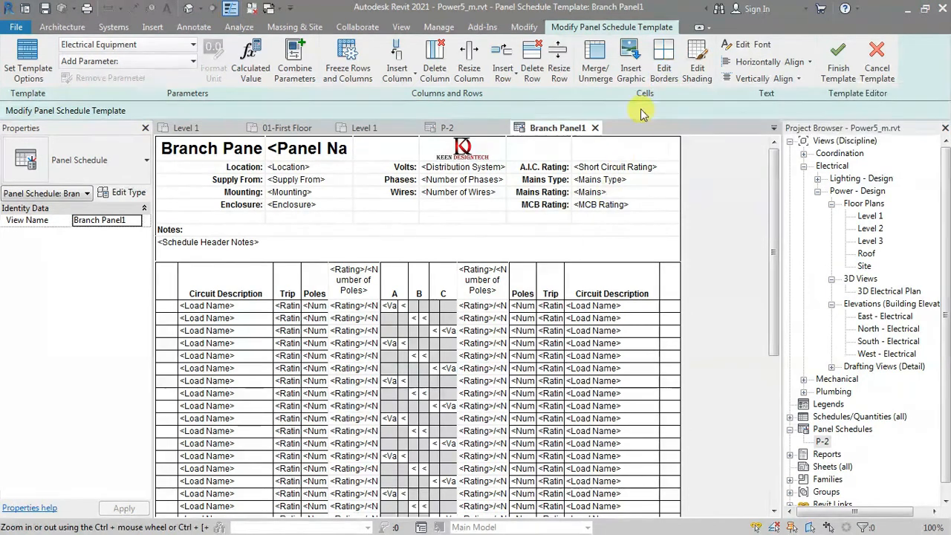
{"action": "left_click", "coordinate": [663, 63]}
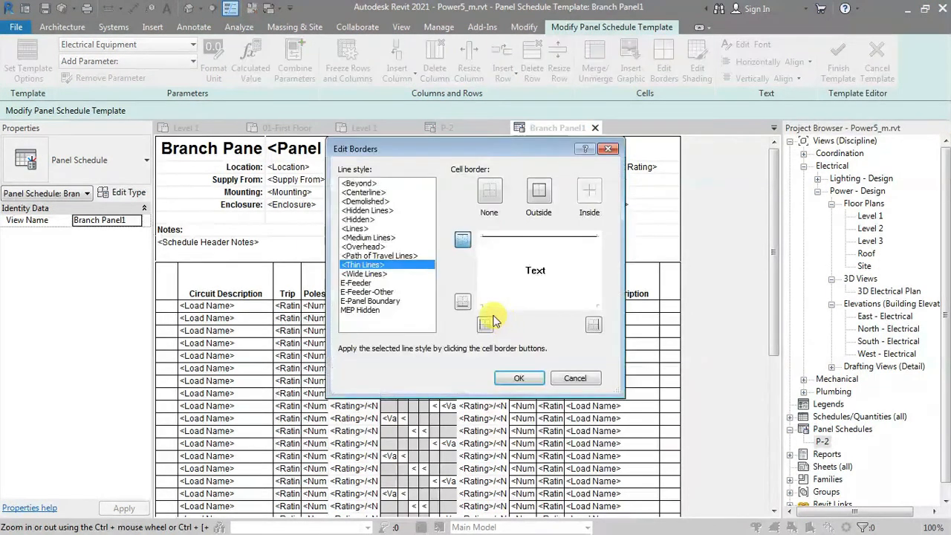
{"action": "left_click", "coordinate": [608, 150]}
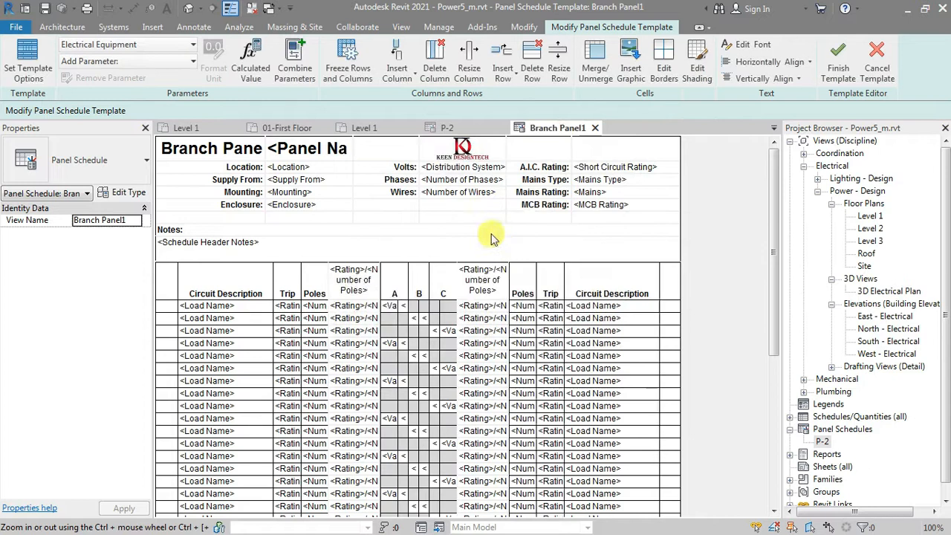
Step: Shade the Number of Wires header cell with a dark pink colour
{"action": "left_click", "coordinate": [491, 194]}
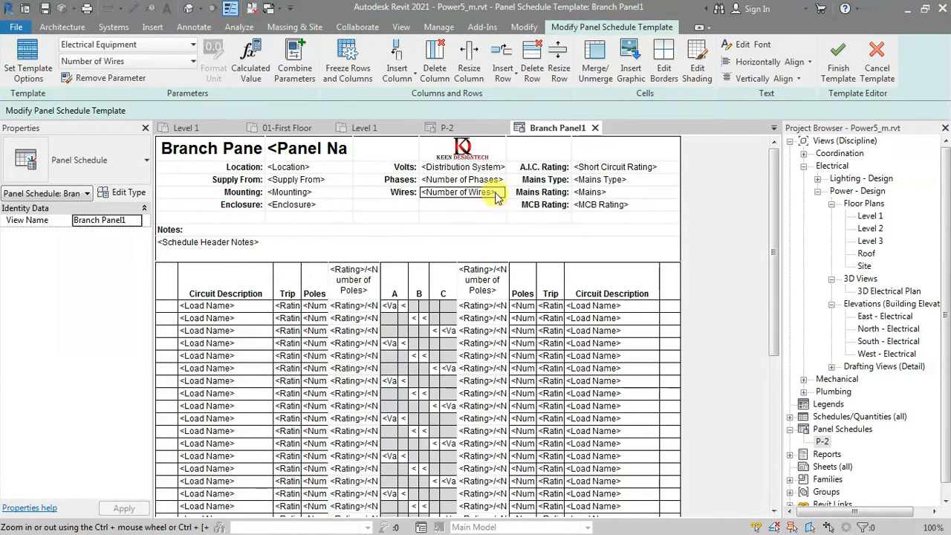
{"action": "left_click", "coordinate": [702, 68]}
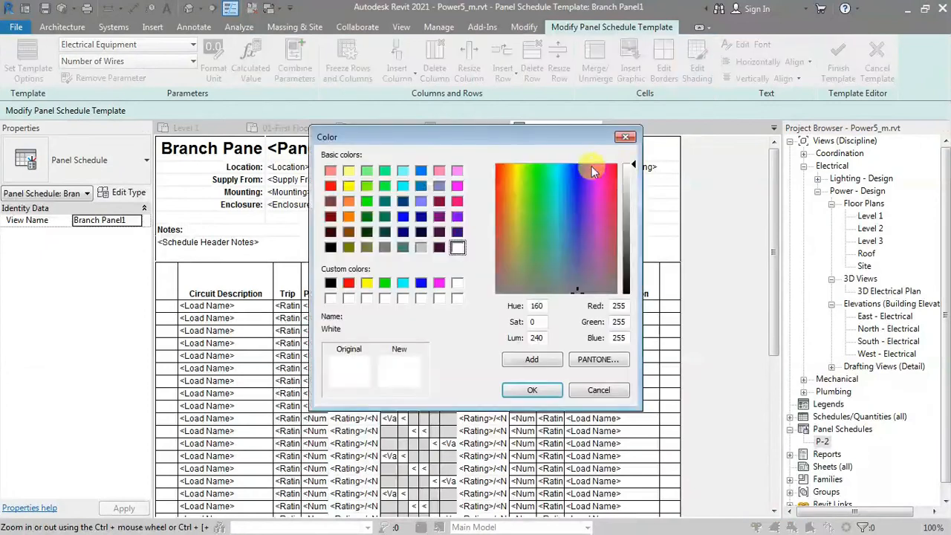
{"action": "left_click", "coordinate": [628, 229]}
{"action": "left_click", "coordinate": [607, 218]}
{"action": "left_click", "coordinate": [526, 392]}
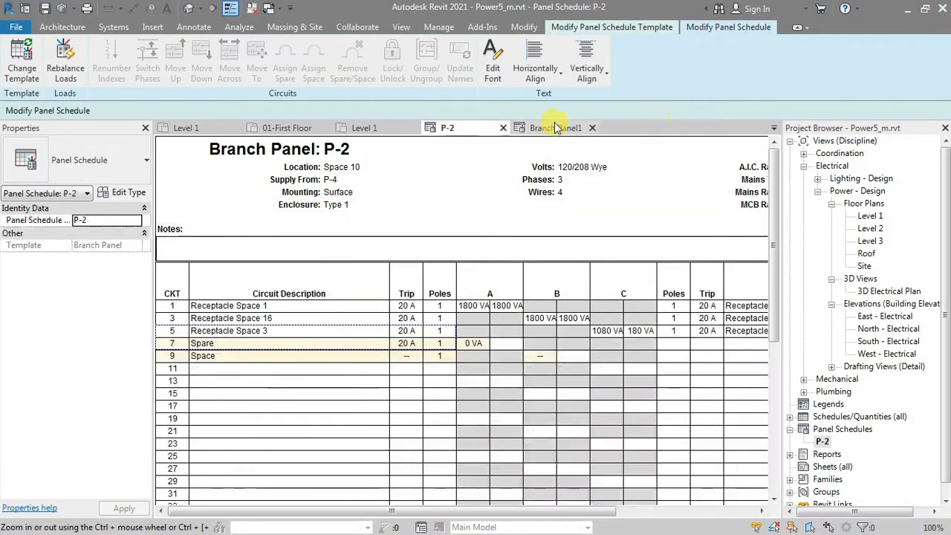
Step: Finish editing the panel schedule template and view the templates offered for the P-2 schedule without changing it
{"action": "left_click", "coordinate": [557, 128]}
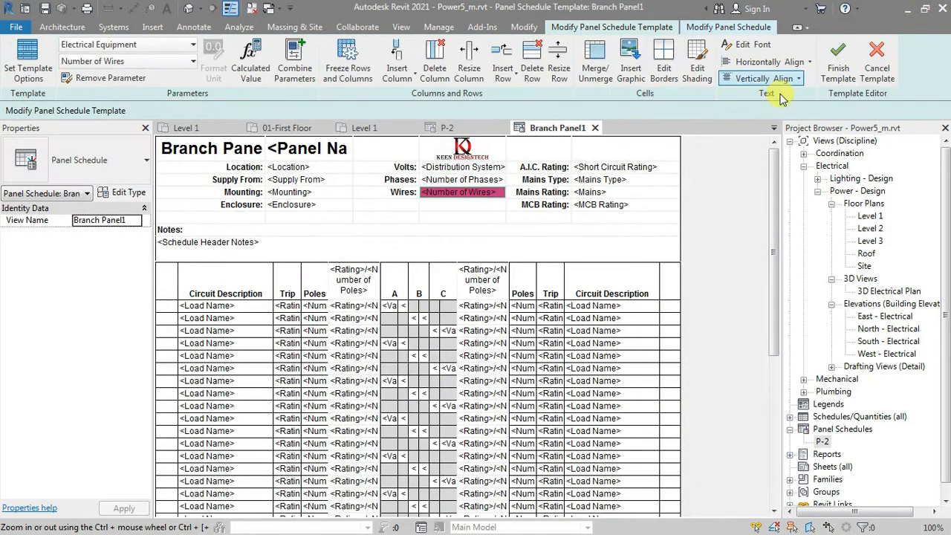
{"action": "left_click", "coordinate": [832, 69]}
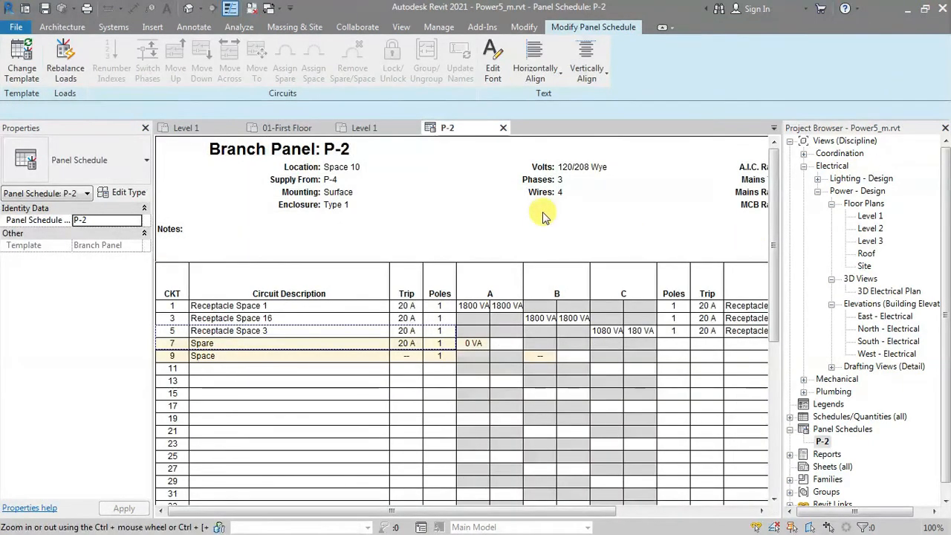
{"action": "left_click", "coordinate": [544, 213]}
{"action": "left_click", "coordinate": [30, 63]}
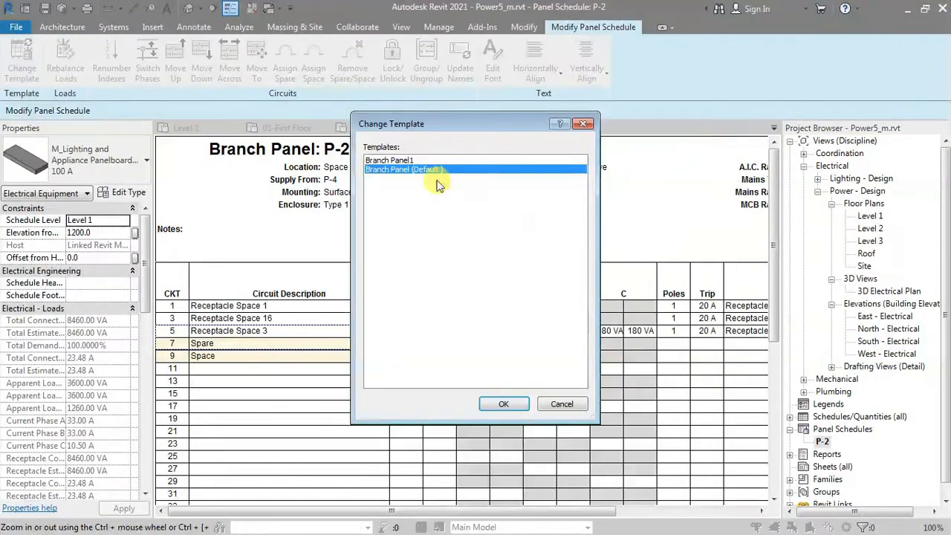
{"action": "left_click", "coordinate": [580, 126]}
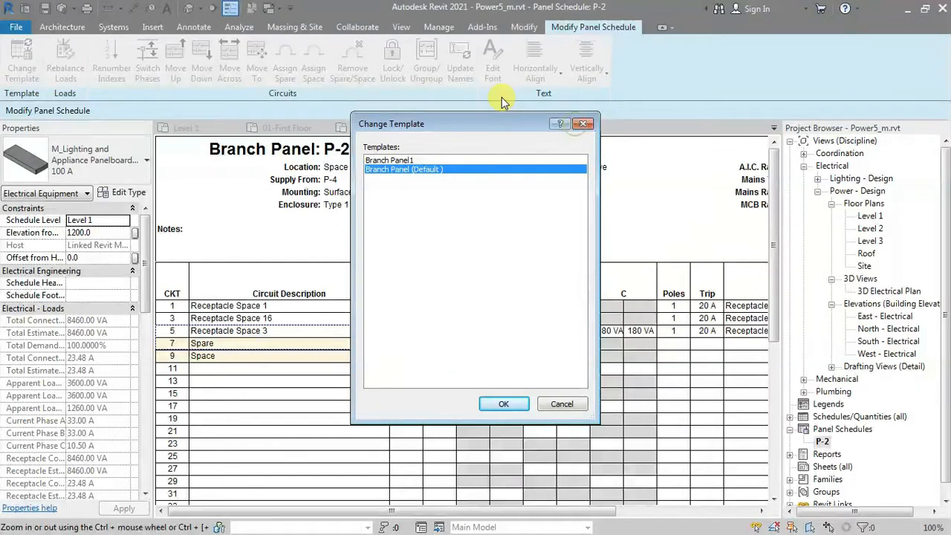
Step: Apply the Branch Panel1 template to the P-2 panel schedule through template management, accepting the loss of text not stored in parameters
{"action": "left_click", "coordinate": [438, 28]}
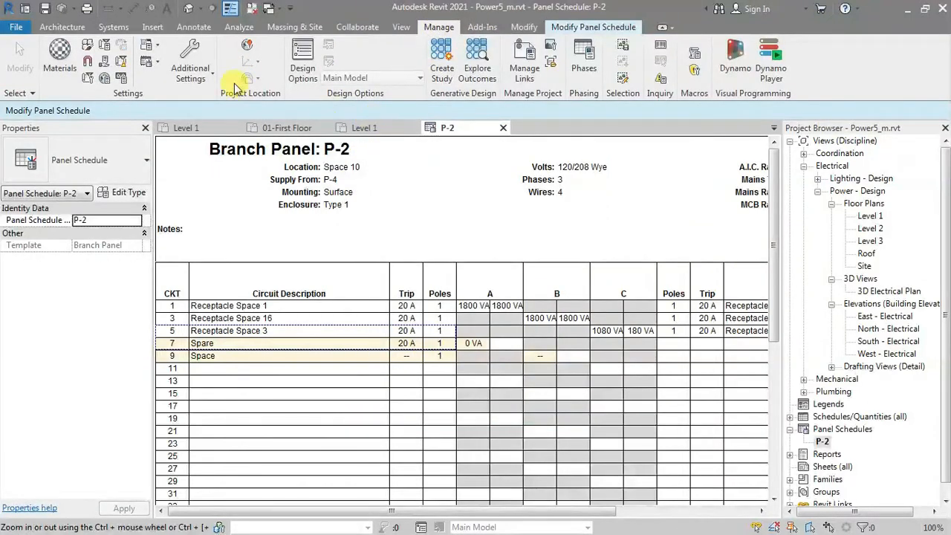
{"action": "left_click", "coordinate": [153, 61]}
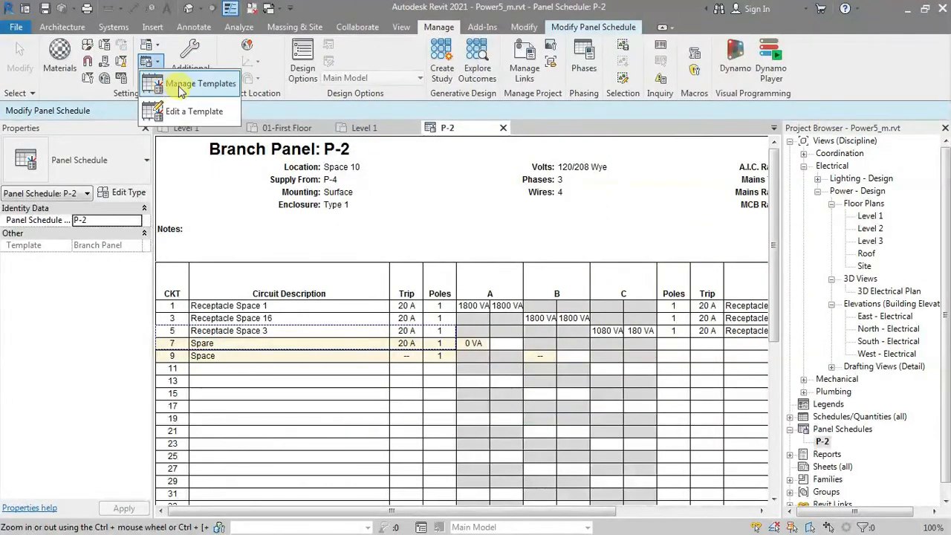
{"action": "left_click", "coordinate": [182, 81]}
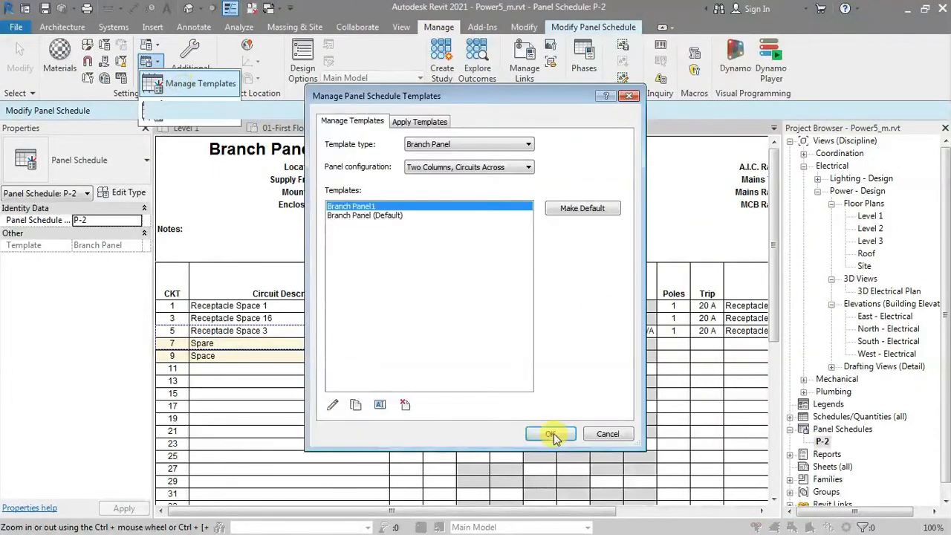
{"action": "left_click", "coordinate": [420, 121]}
{"action": "left_click", "coordinate": [348, 208]}
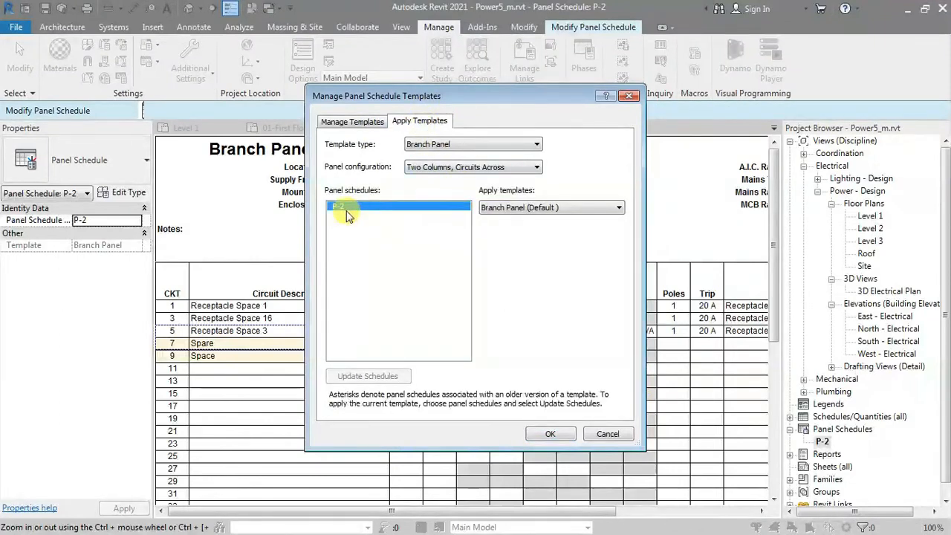
{"action": "left_click", "coordinate": [513, 210]}
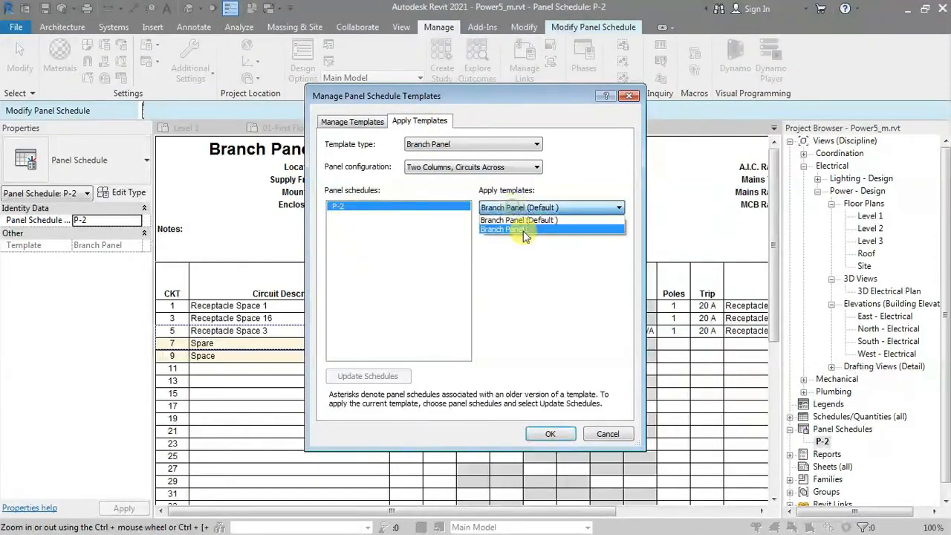
{"action": "left_click", "coordinate": [525, 231]}
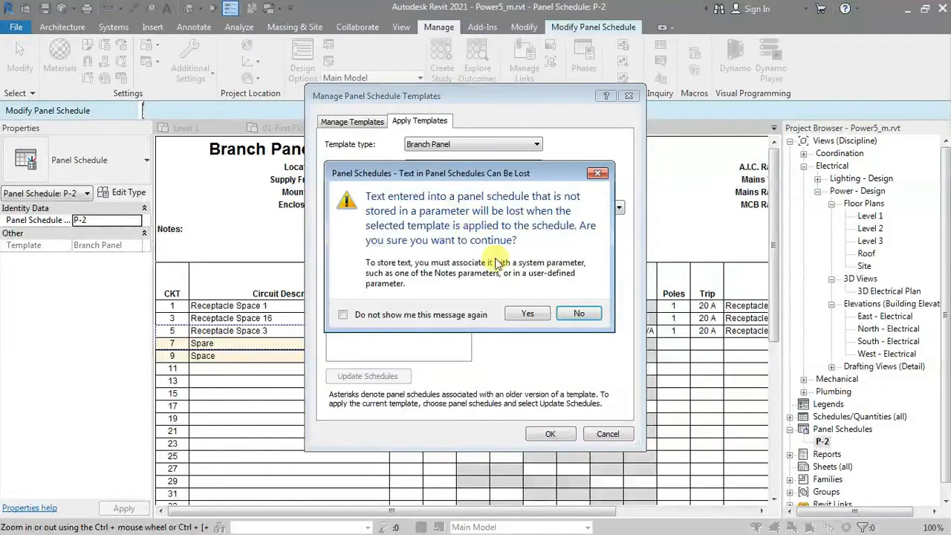
{"action": "left_click", "coordinate": [538, 314]}
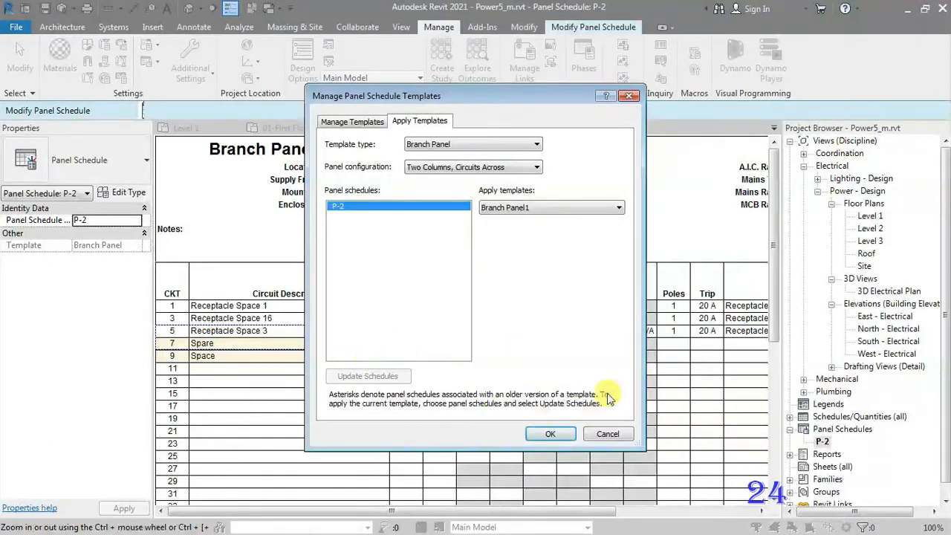
{"action": "left_click_drag", "start_coordinate": [551, 99], "coordinate": [571, 119]}
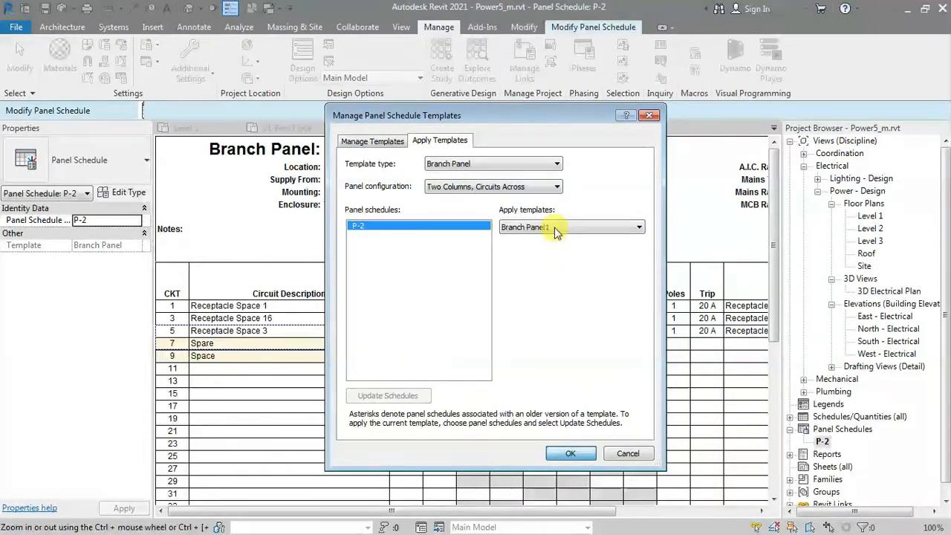
{"action": "key", "text": "Return"}
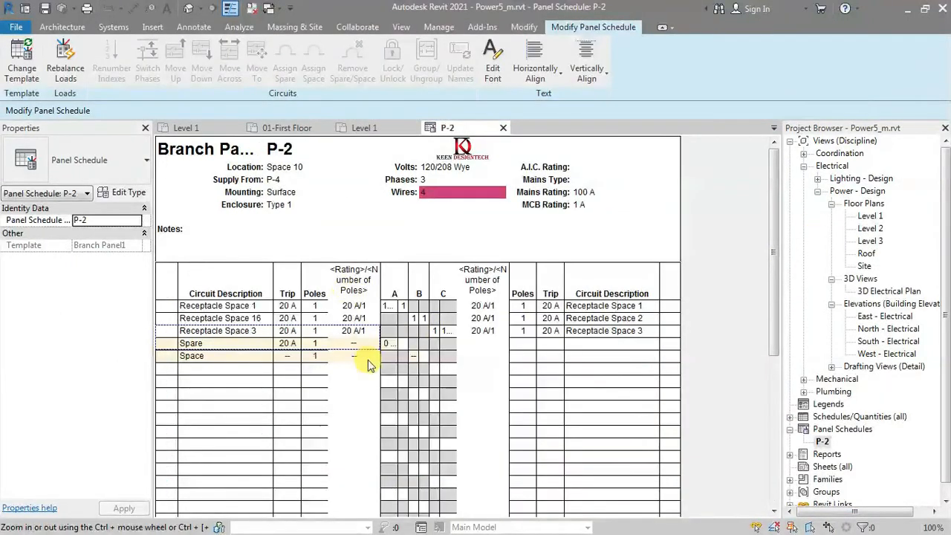